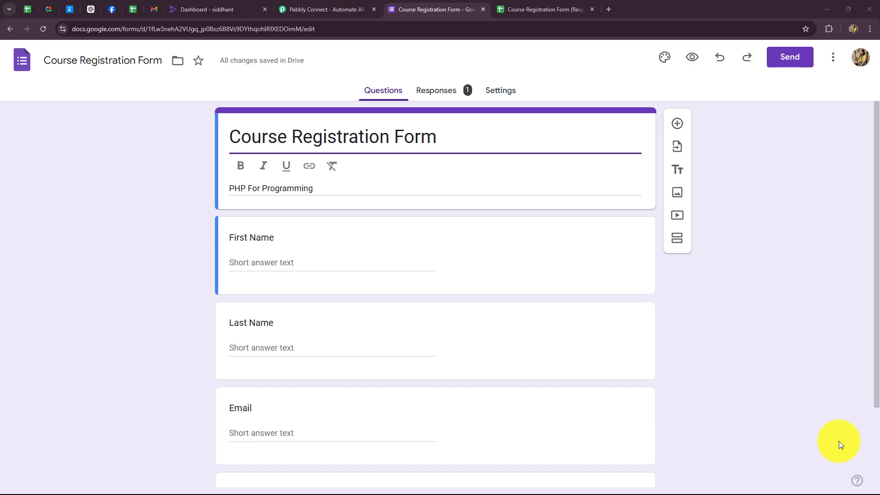
# Look over the form's four short-answer questions and confirm Pabbly is Active in Rigi Integrations.
pyautogui.scroll(-2, 438, 353)
pyautogui.scroll(2, 438, 353)
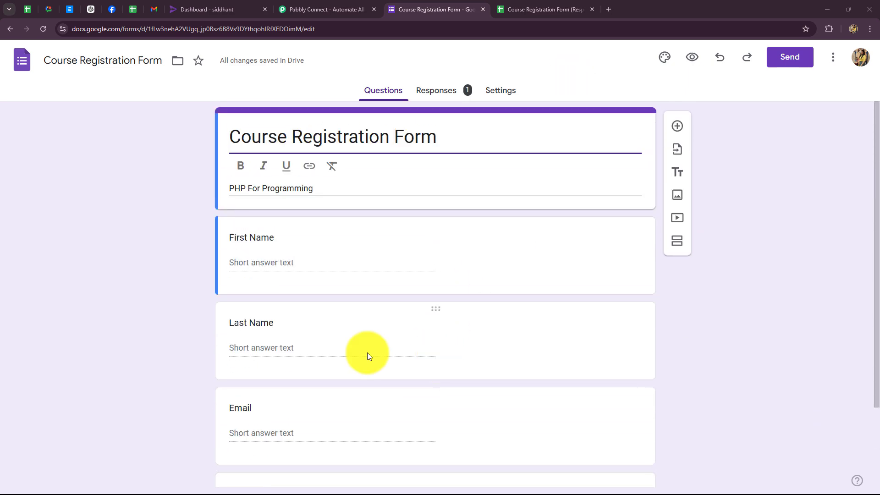
pyautogui.click(208, 9)
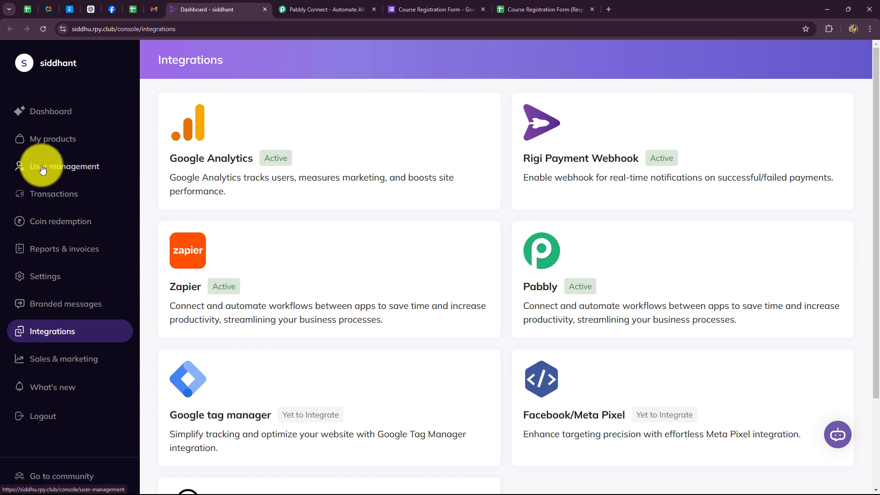
pyautogui.click(395, 8)
pyautogui.scroll(-2, 313, 336)
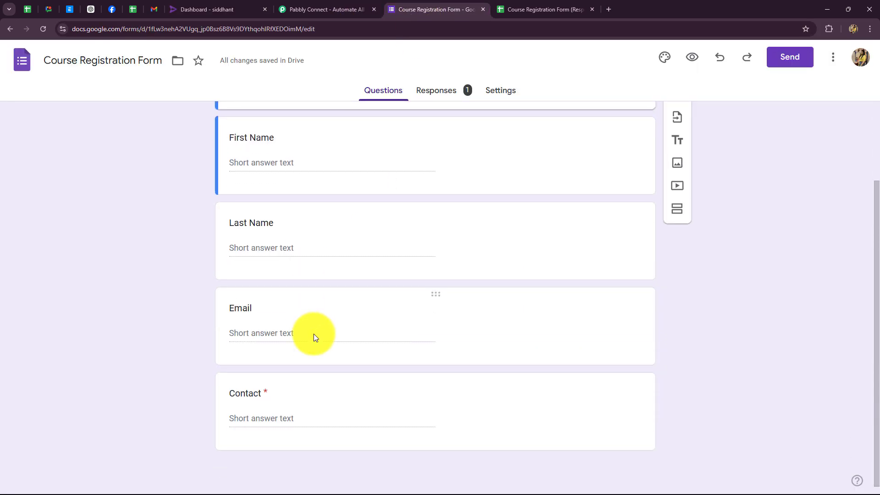
pyautogui.scroll(2, 313, 336)
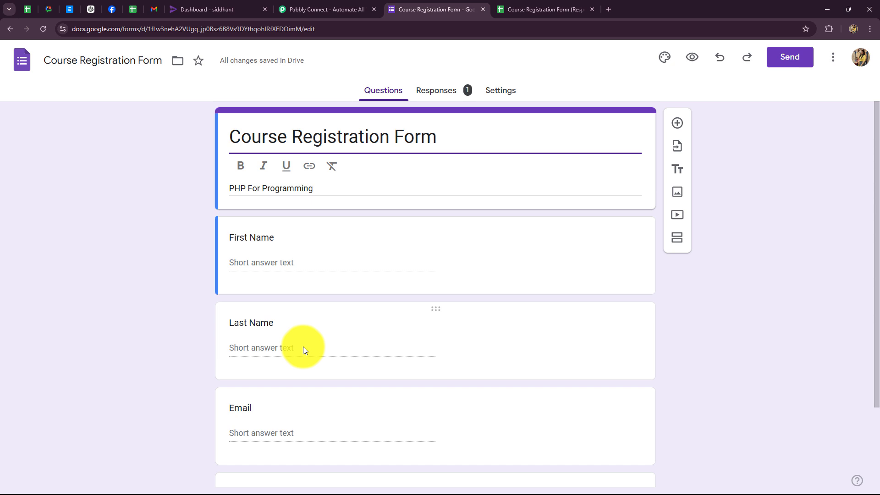
pyautogui.scroll(-2, 301, 348)
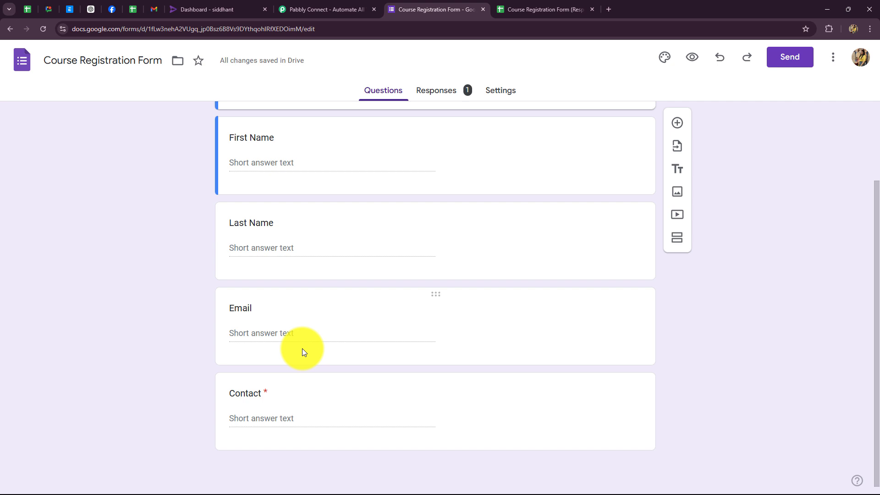
pyautogui.scroll(2, 301, 349)
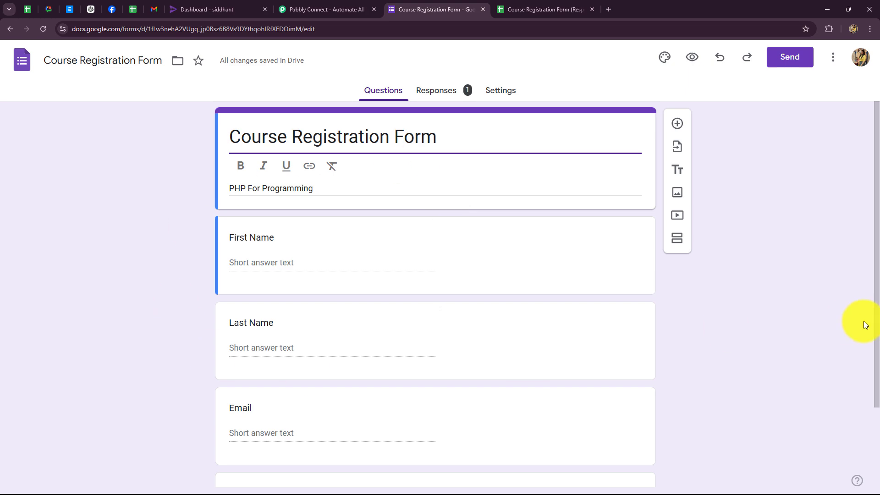
pyautogui.scroll(-2, 744, 336)
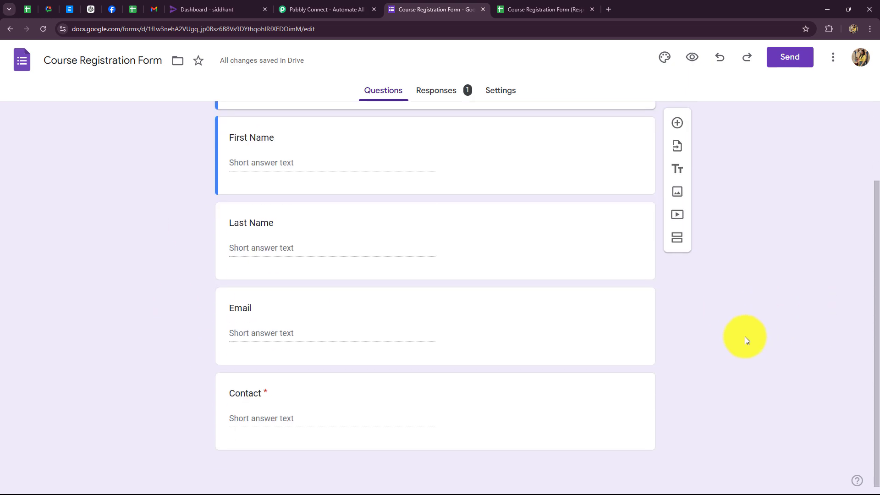
pyautogui.click(232, 9)
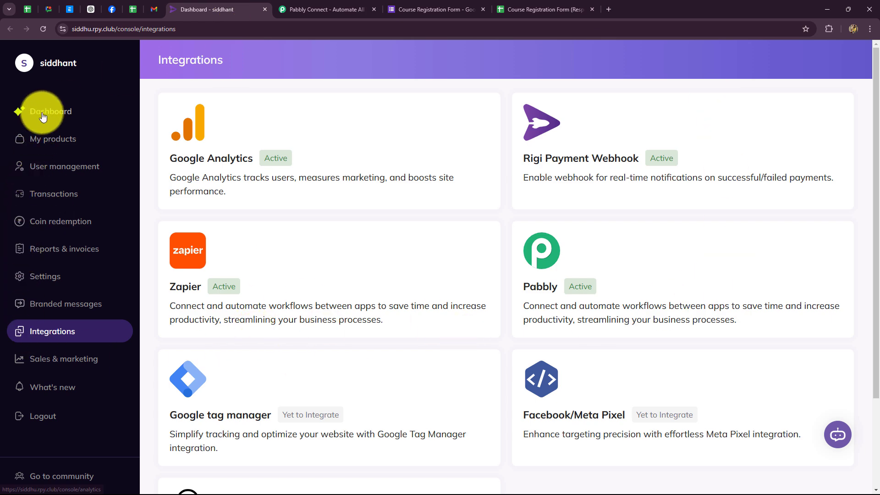
# Open Rigi's course list and scroll through its 101 courses.
pyautogui.click(38, 140)
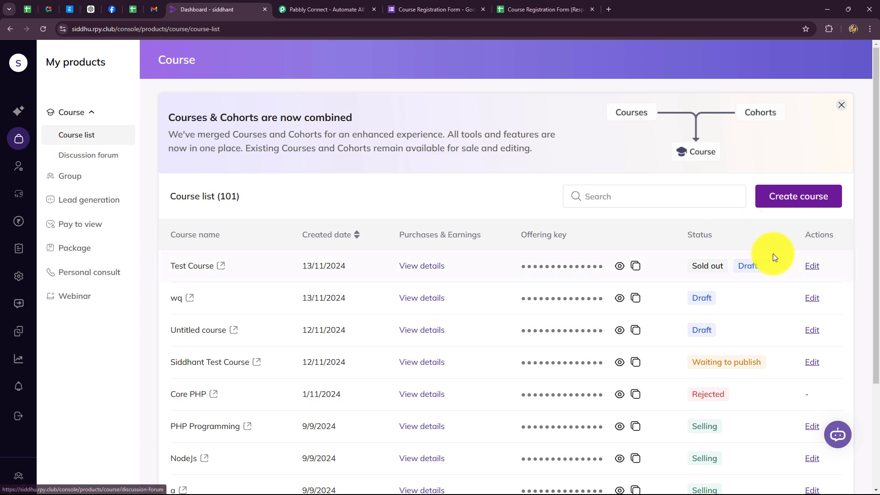
pyautogui.scroll(-3, 772, 255)
pyautogui.scroll(3, 772, 255)
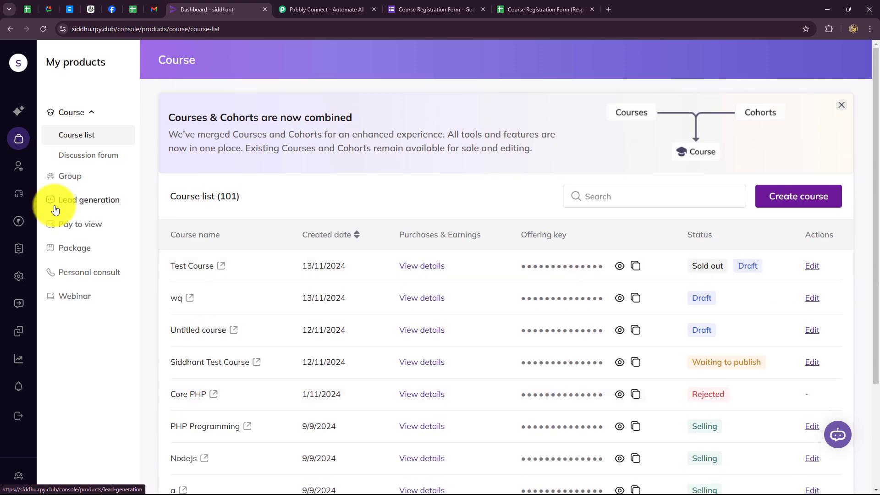
pyautogui.scroll(-3, 381, 307)
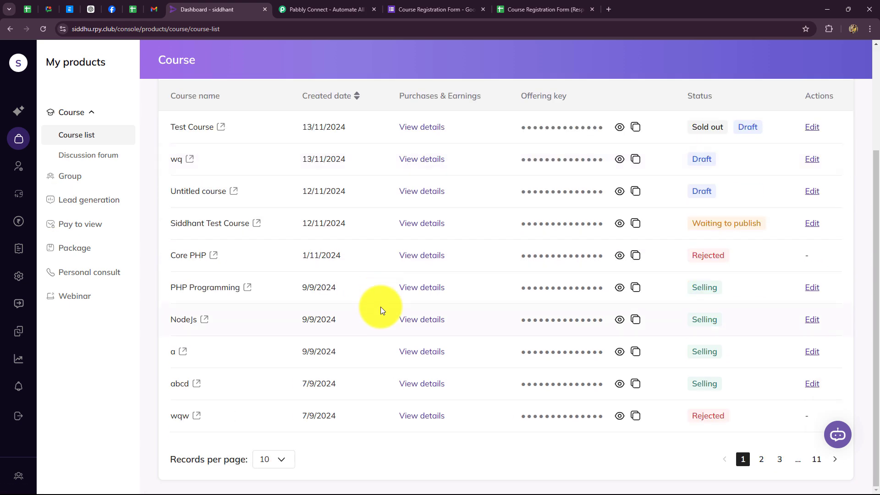
pyautogui.scroll(3, 380, 306)
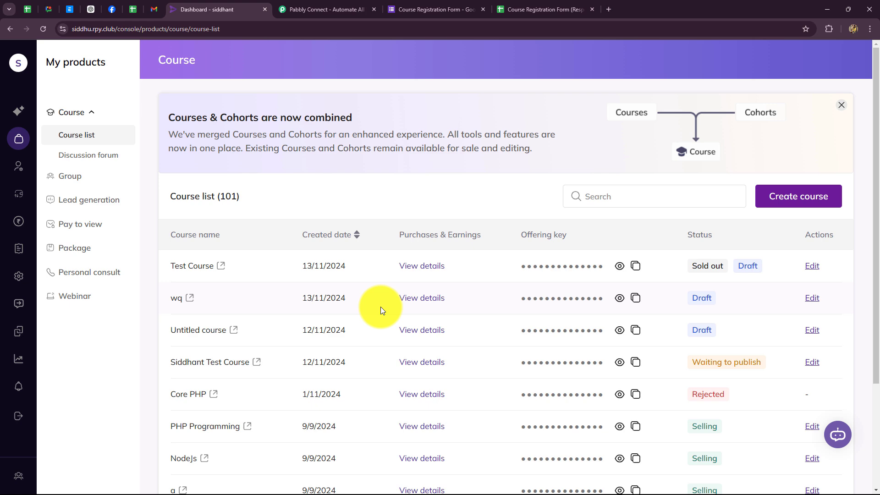
# Recheck the Course Registration Form, return to the course list, then go to the Pabbly Connect site.
pyautogui.click(414, 7)
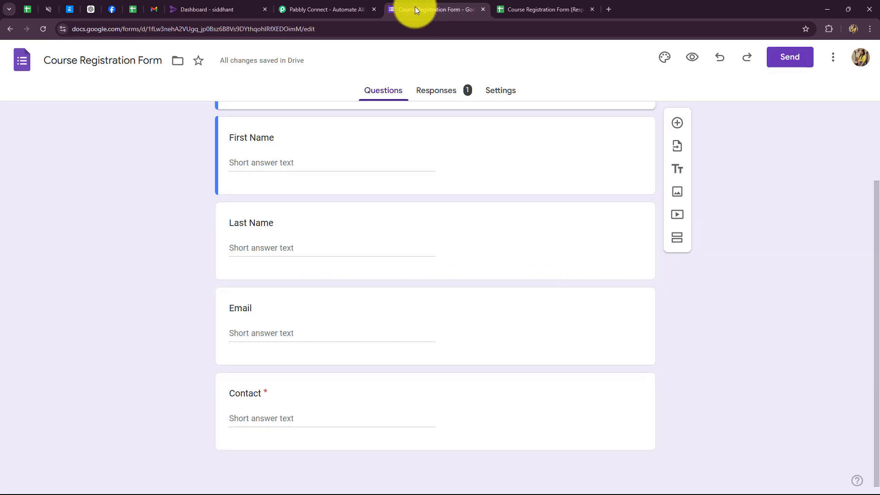
pyautogui.scroll(3, 399, 229)
pyautogui.click(249, 5)
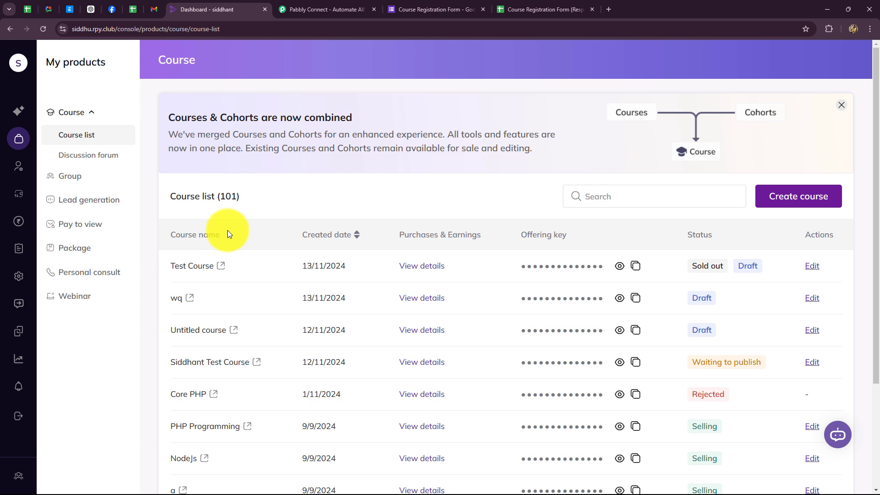
pyautogui.click(316, 10)
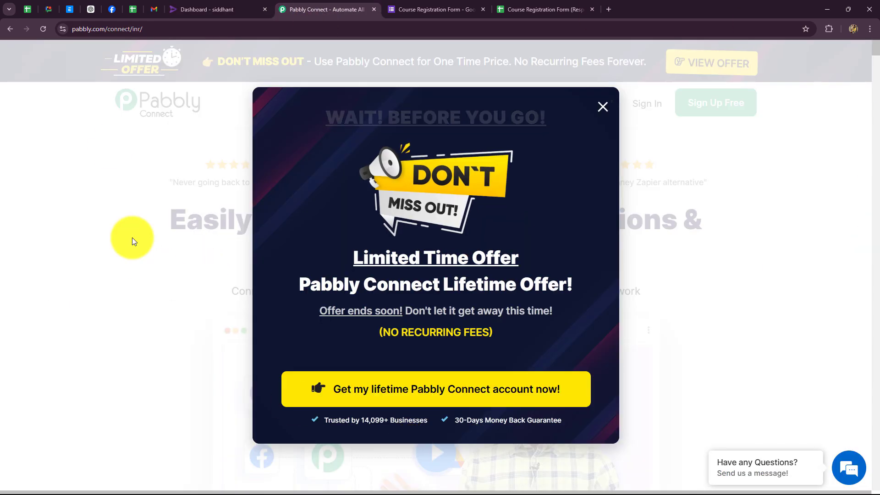
# Dismiss the lifetime-offer popup and close the Products menu on the Pabbly Connect homepage.
pyautogui.click(602, 107)
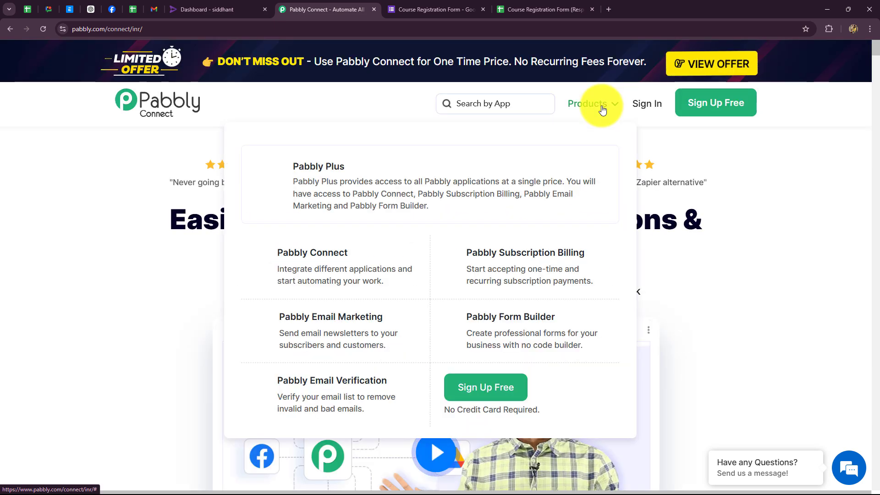
pyautogui.click(139, 284)
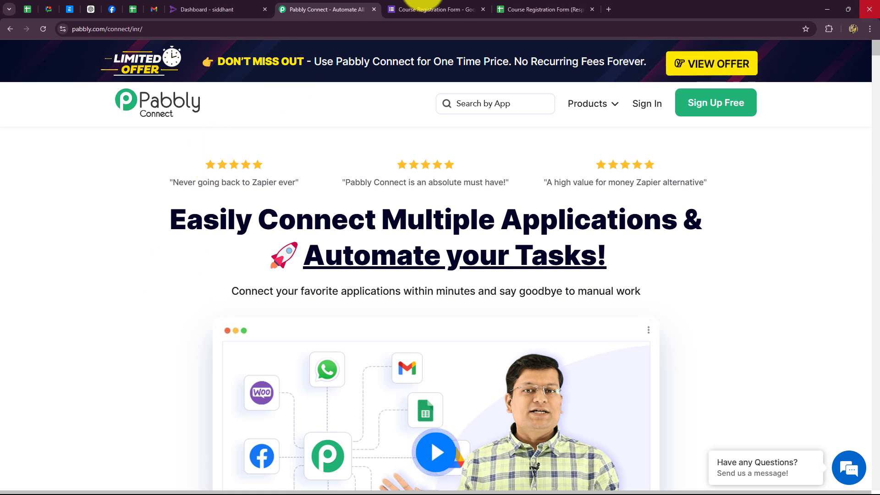
pyautogui.click(157, 27)
pyautogui.click(62, 189)
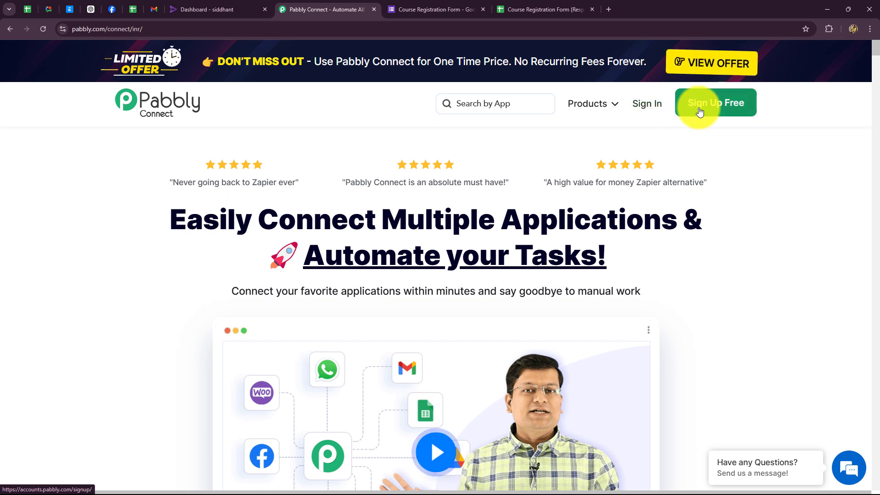
# Sign in to the Pabbly account to reach the All Apps dashboard.
pyautogui.moveTo(162, 222); pyautogui.dragTo(661, 298)
pyautogui.click(722, 284)
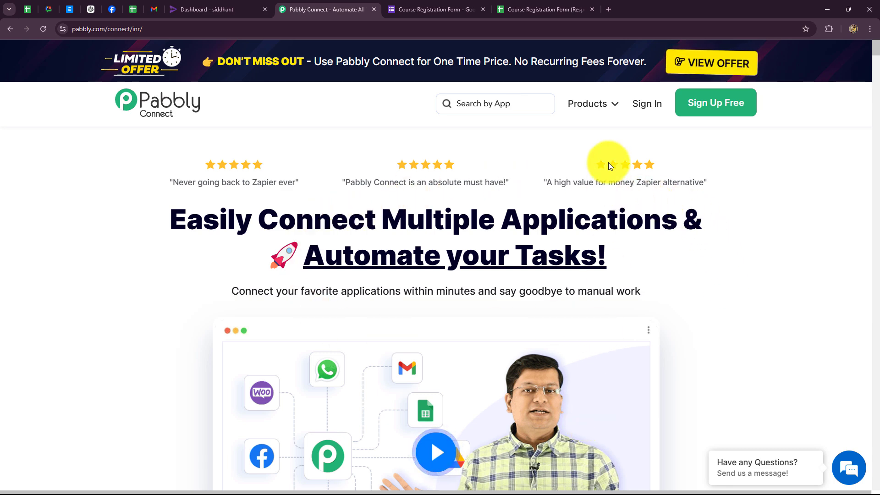
pyautogui.click(638, 107)
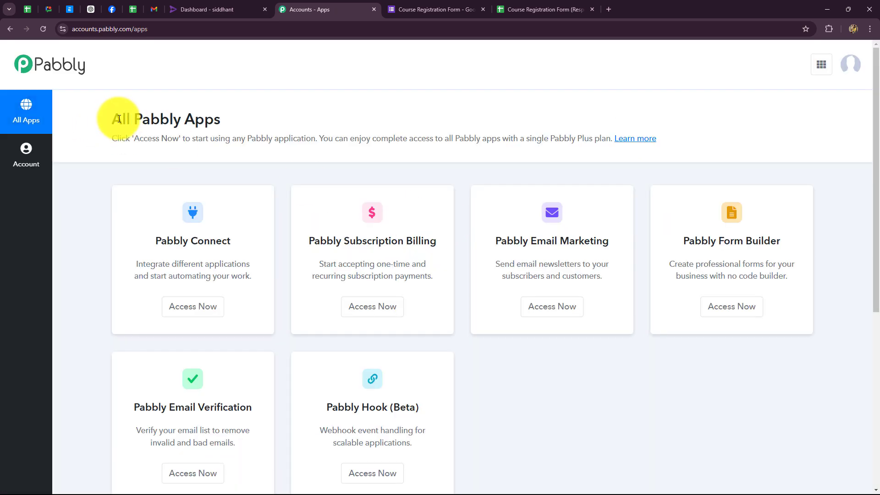
# Launch Pabbly Connect in a new tab from the All Pabbly Apps list.
pyautogui.moveTo(122, 122); pyautogui.dragTo(304, 122)
pyautogui.scroll(-1, 321, 300)
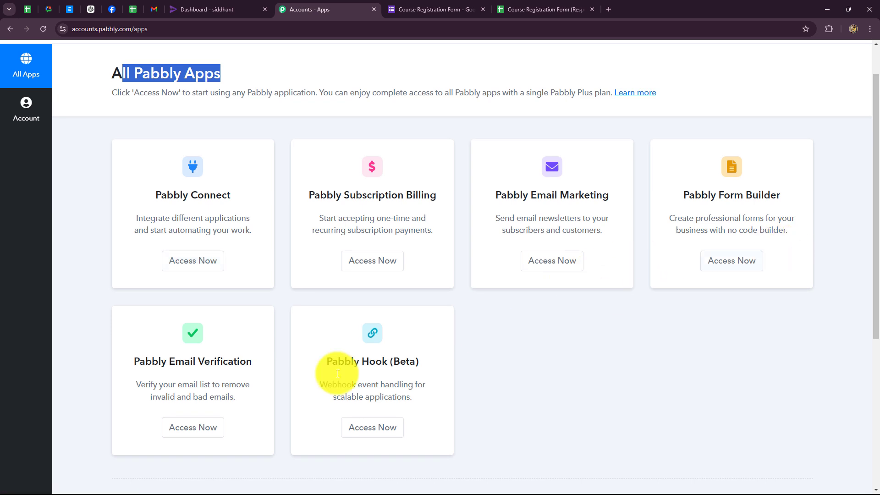
pyautogui.tripleClick(154, 198)
pyautogui.click(187, 259)
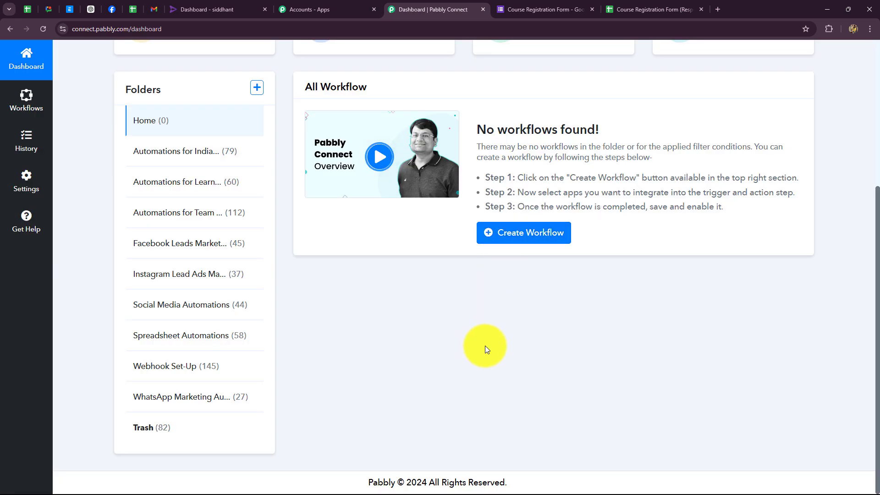
# Look over the Connect dashboard and start creating a new workflow.
pyautogui.scroll(3, 496, 353)
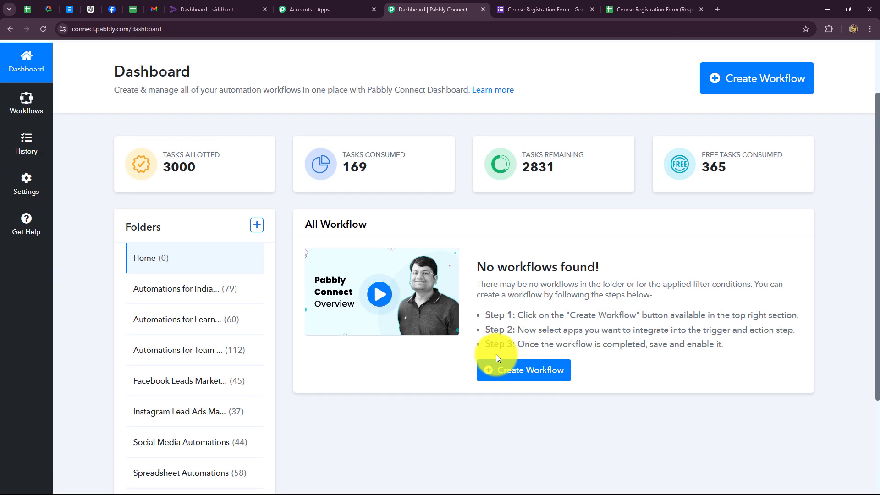
pyautogui.scroll(-3, 497, 341)
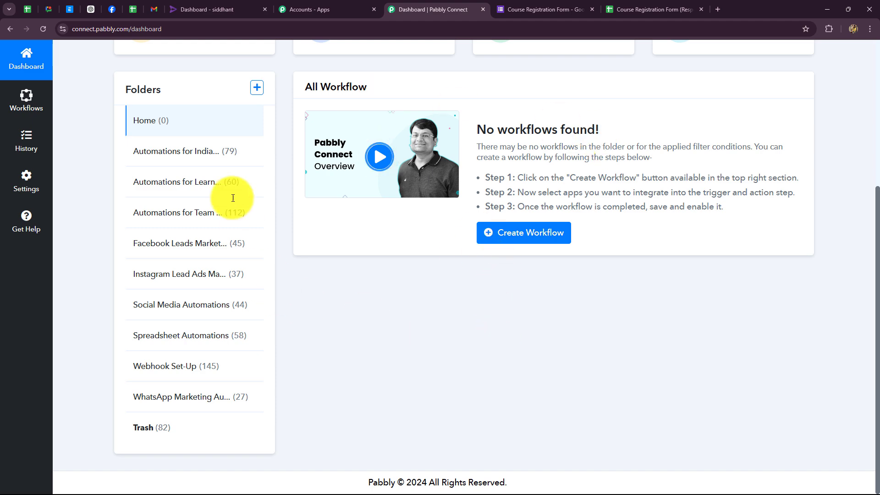
pyautogui.scroll(5, 446, 367)
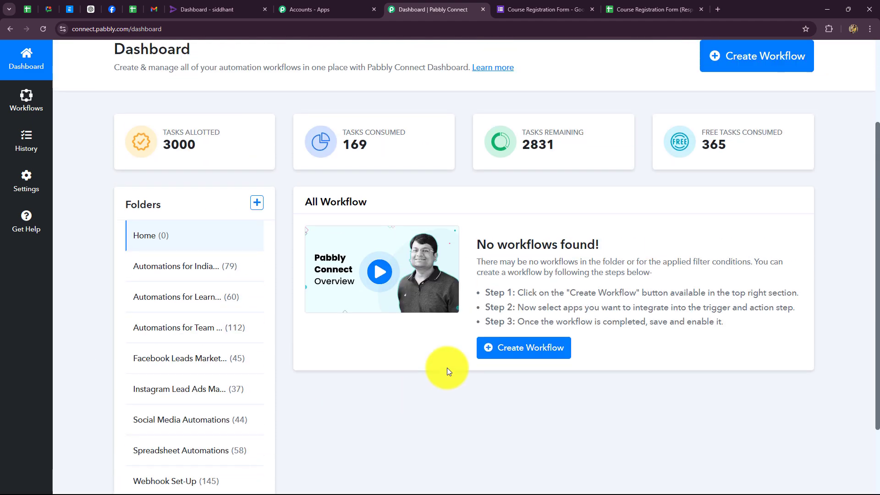
pyautogui.click(730, 164)
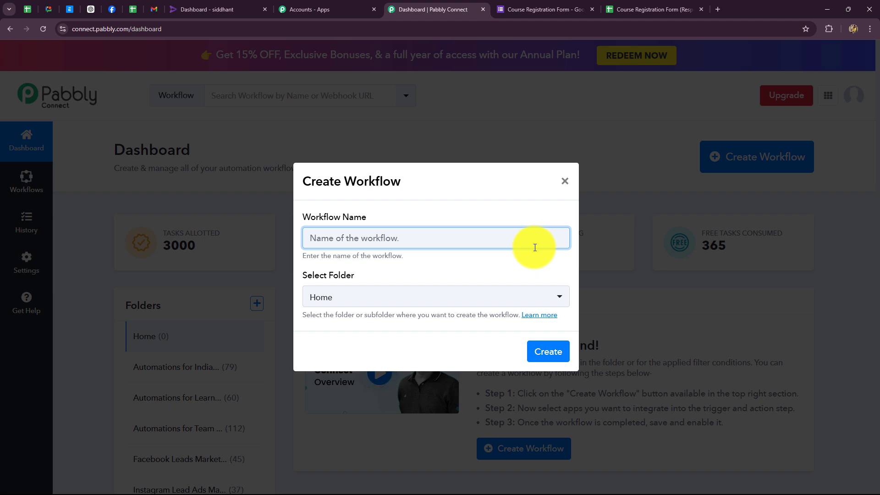
# Name the workflow 'Enroll Rigi User on Google Forms Submission', file it in Automations for Learning Management, and create it.
pyautogui.write('Enroll Rigi User on Google Forms Submission')
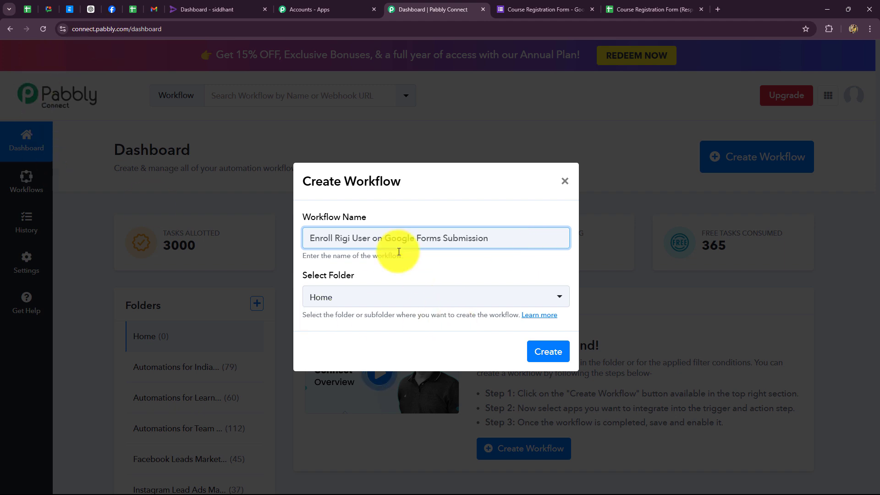
pyautogui.click(393, 299)
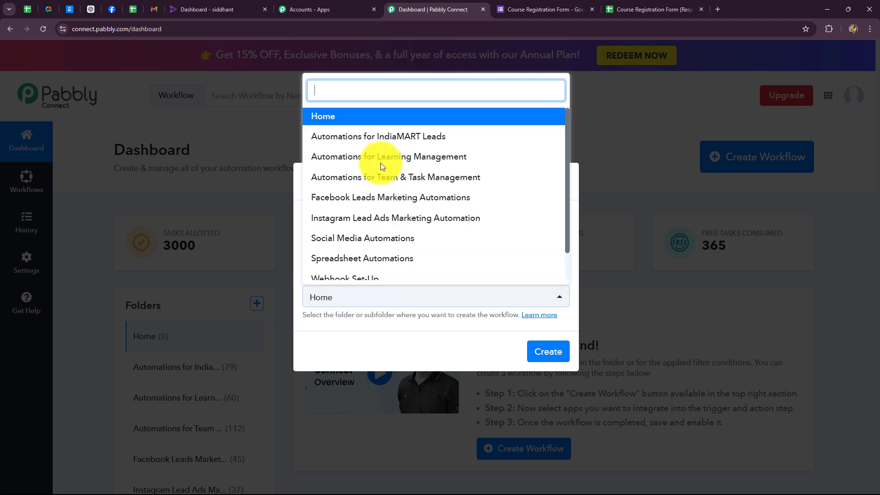
pyautogui.scroll(-1, 382, 206)
pyautogui.scroll(1, 382, 207)
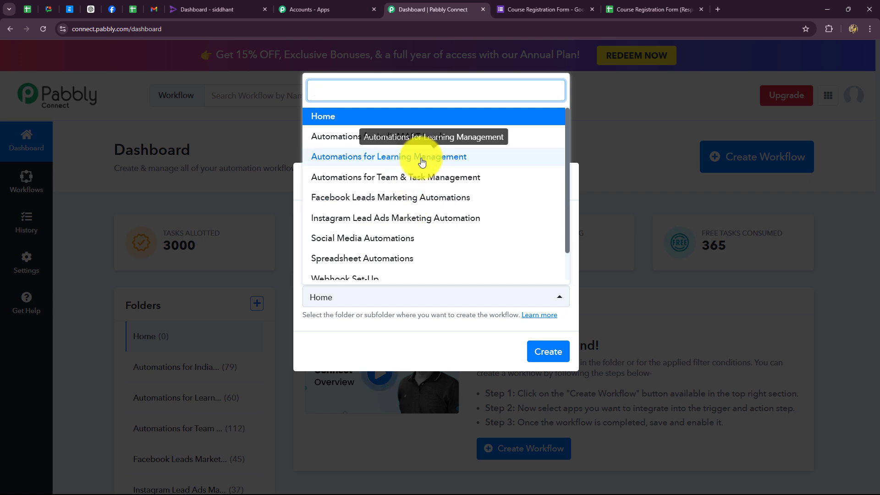
pyautogui.click(422, 161)
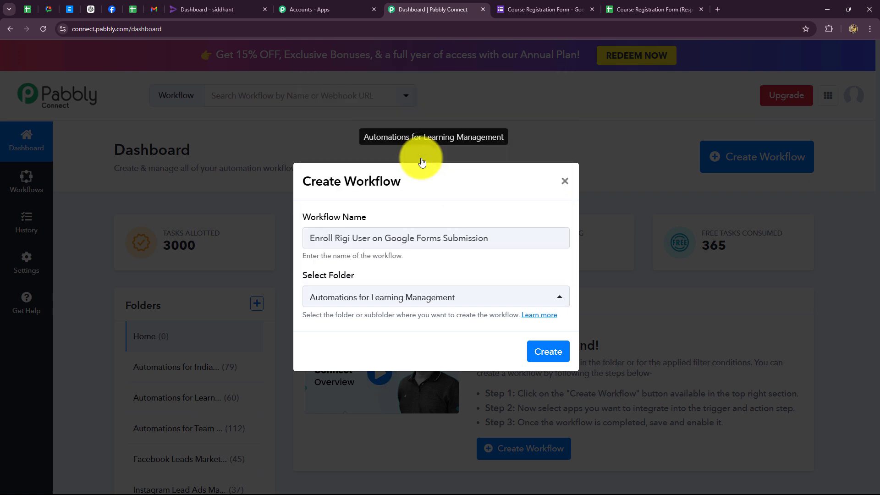
pyautogui.click(548, 349)
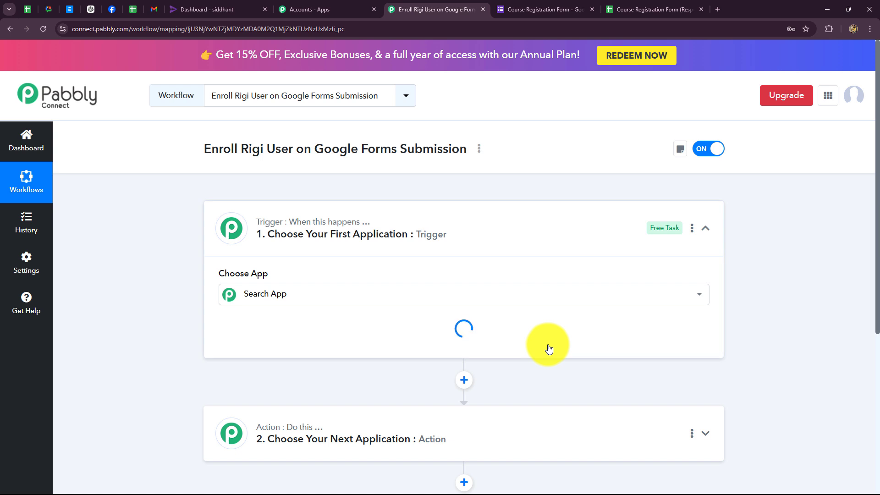
# Collapse the trigger step so the empty trigger and action steps both show.
pyautogui.click(708, 227)
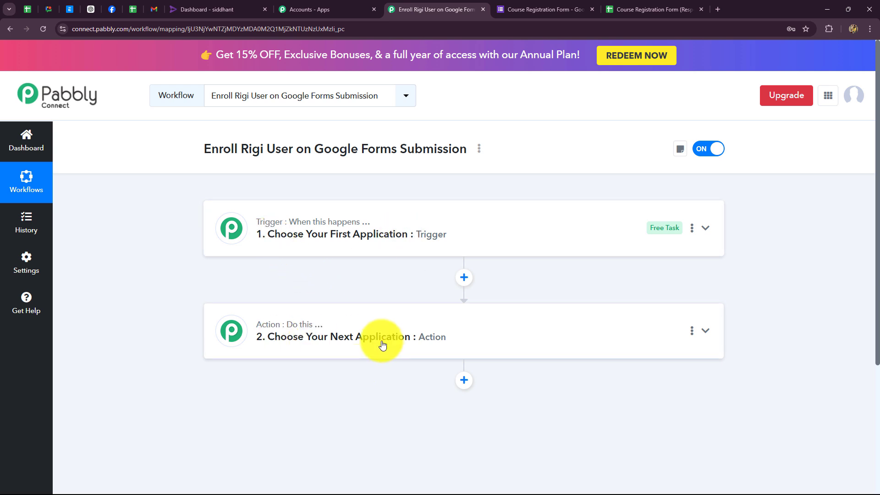
# Set the trigger to Google Forms with the New Response Received event.
pyautogui.click(271, 237)
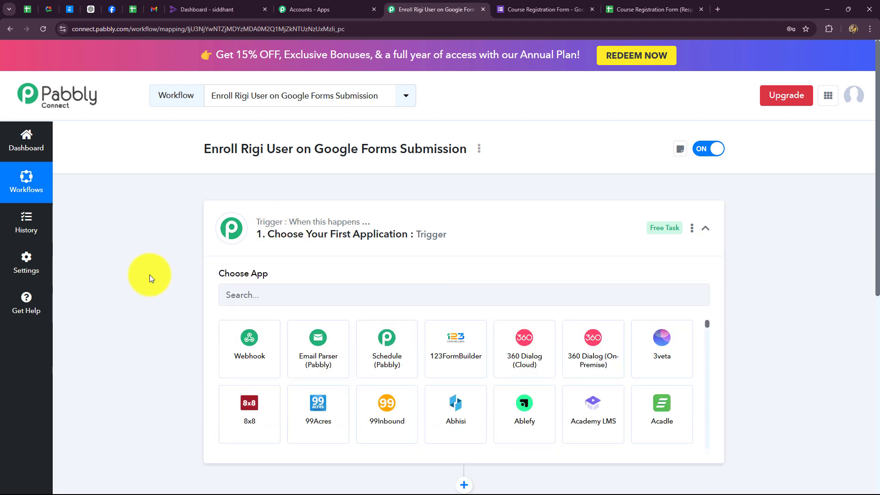
pyautogui.scroll(-2, 149, 274)
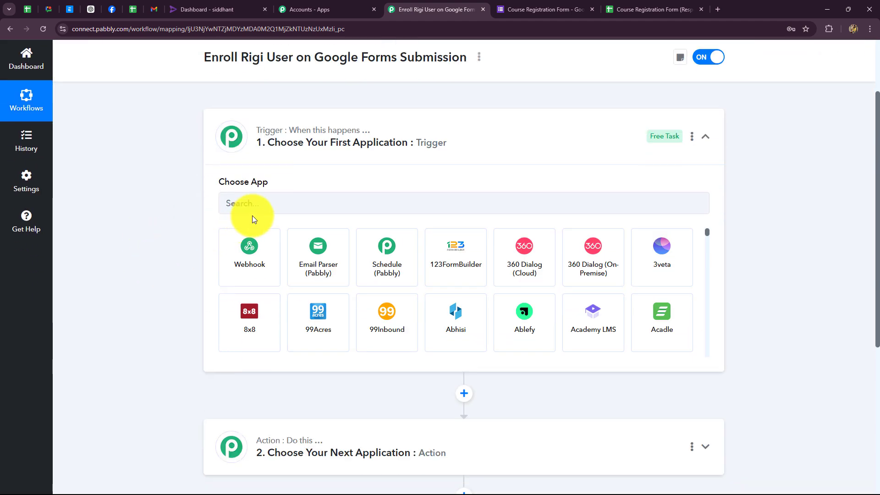
pyautogui.click(265, 203)
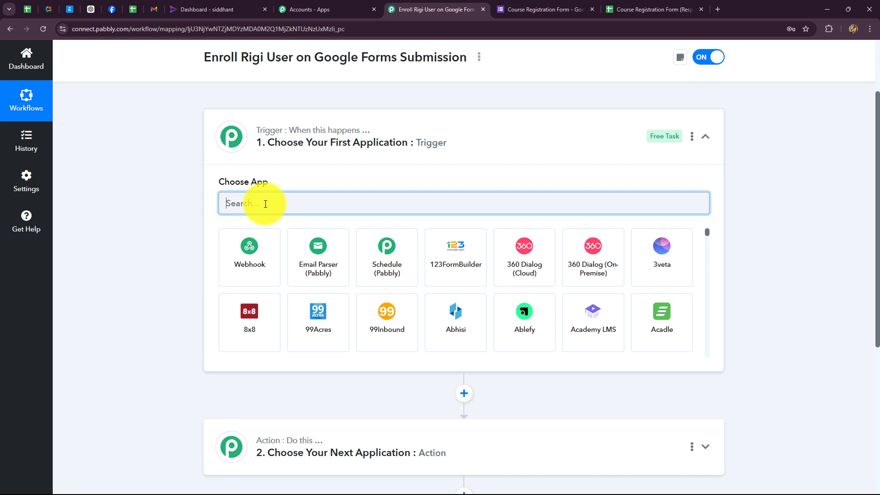
pyautogui.write('gOOGL')
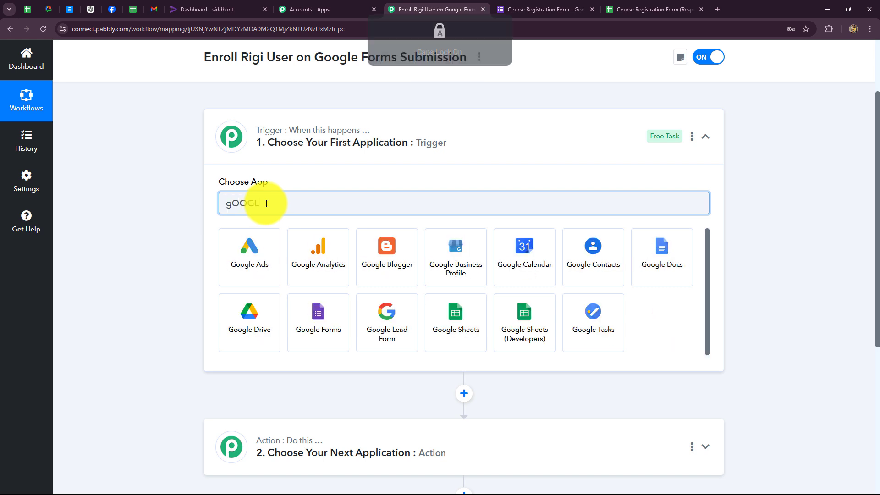
pyautogui.click(305, 318)
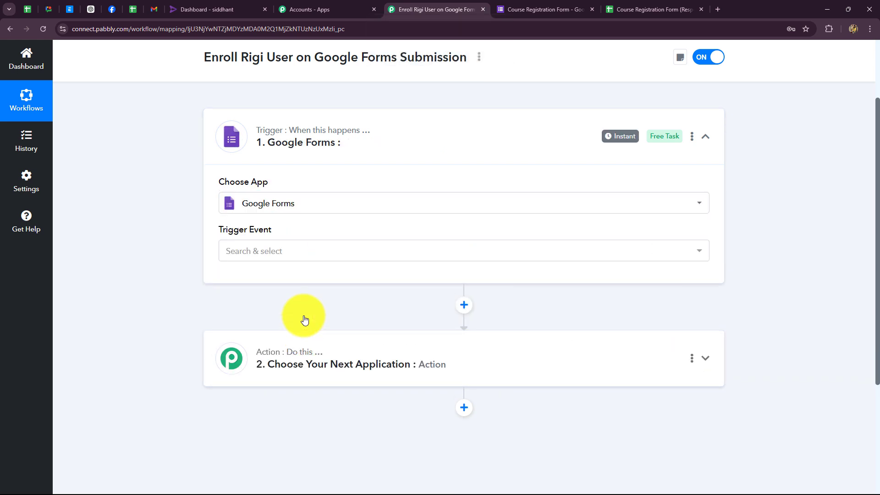
pyautogui.click(267, 255)
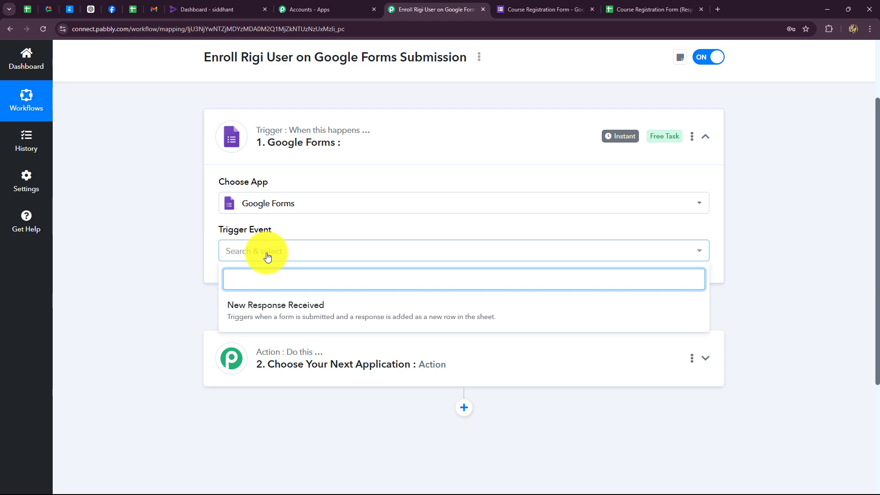
pyautogui.click(242, 316)
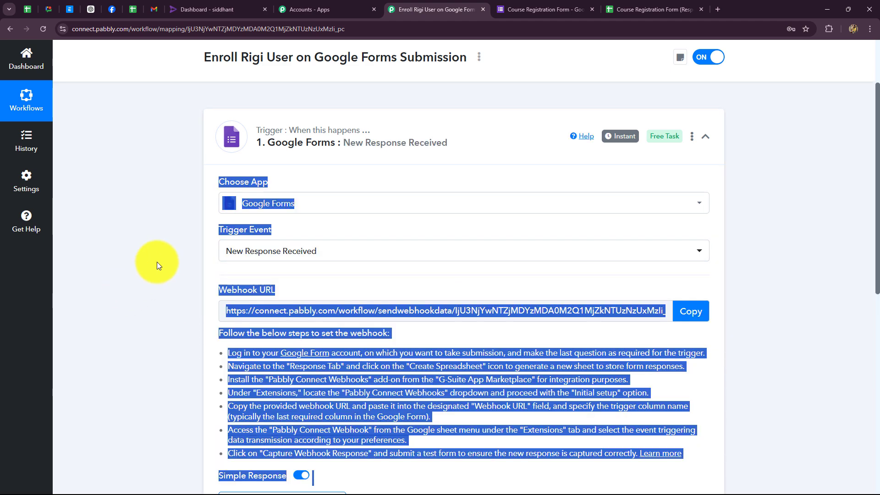
# Read through the trigger's webhook setup instructions, glancing at the Course Registration Form.
pyautogui.click(157, 263)
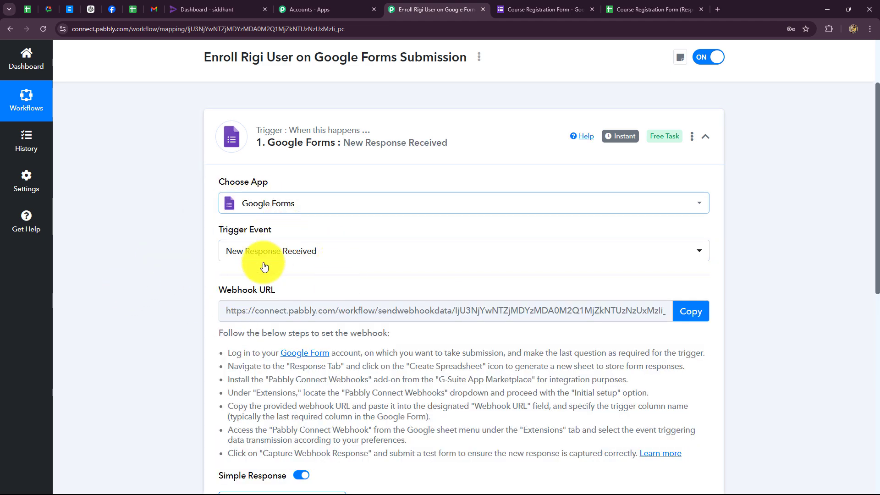
pyautogui.scroll(-2, 264, 267)
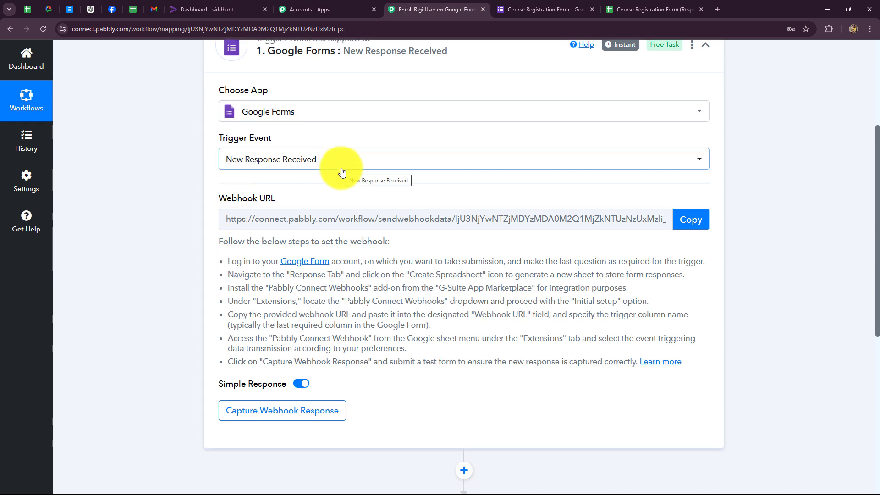
pyautogui.scroll(2, 340, 198)
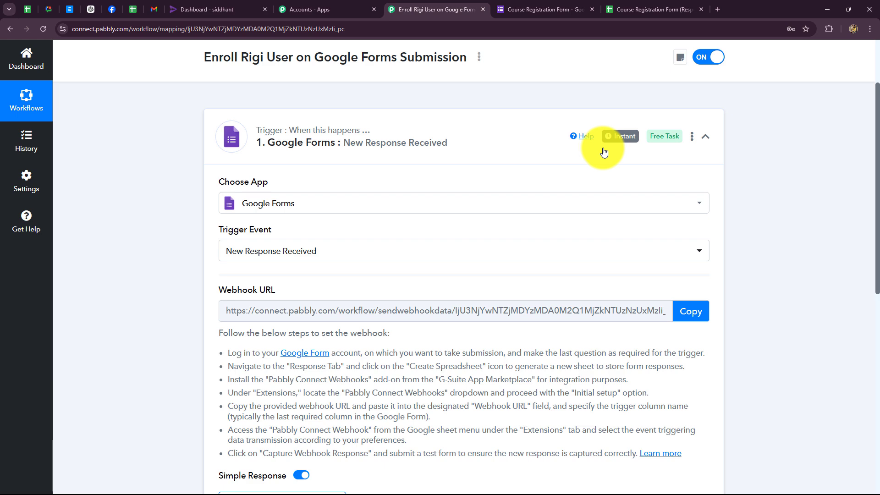
pyautogui.scroll(-3, 290, 290)
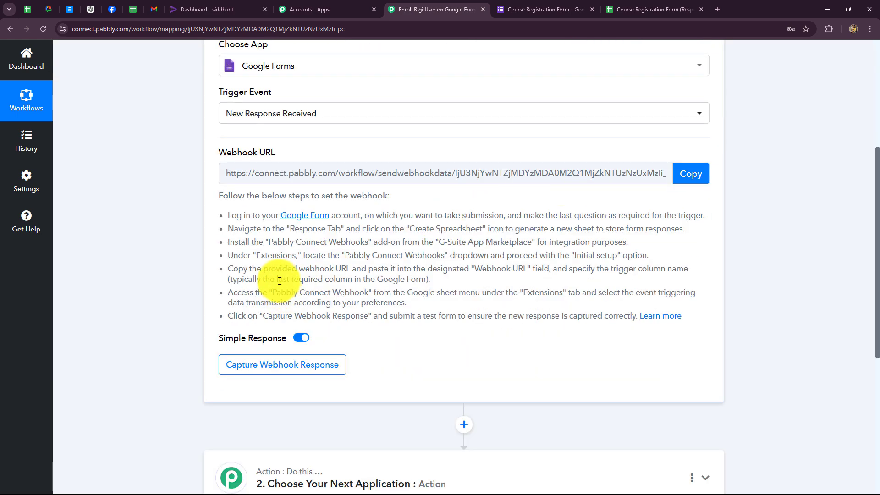
pyautogui.scroll(3, 174, 161)
pyautogui.scroll(-4, 174, 161)
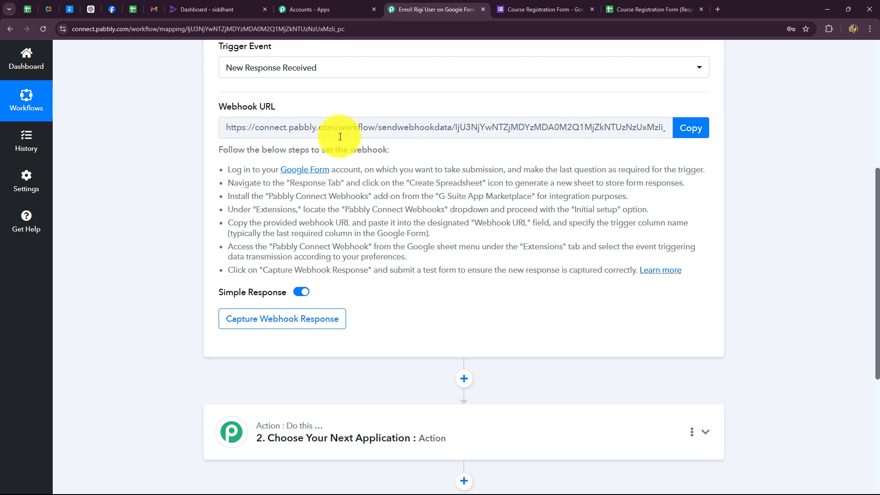
pyautogui.click(531, 9)
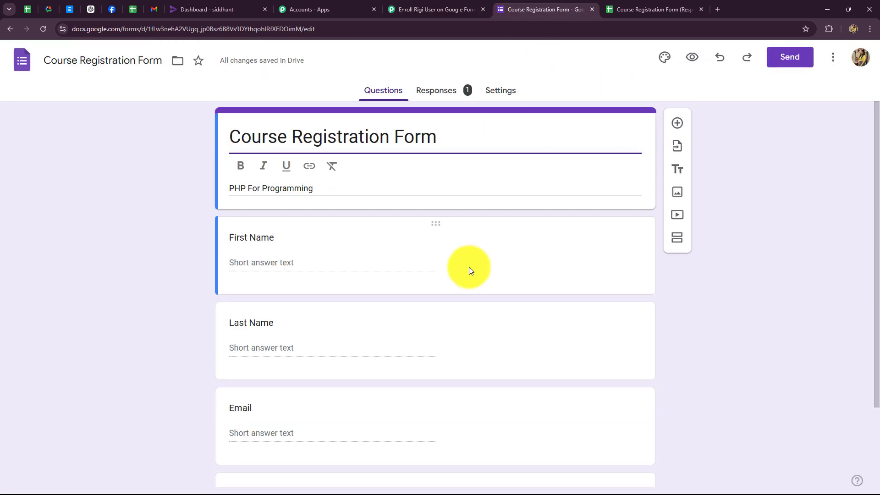
pyautogui.click(426, 9)
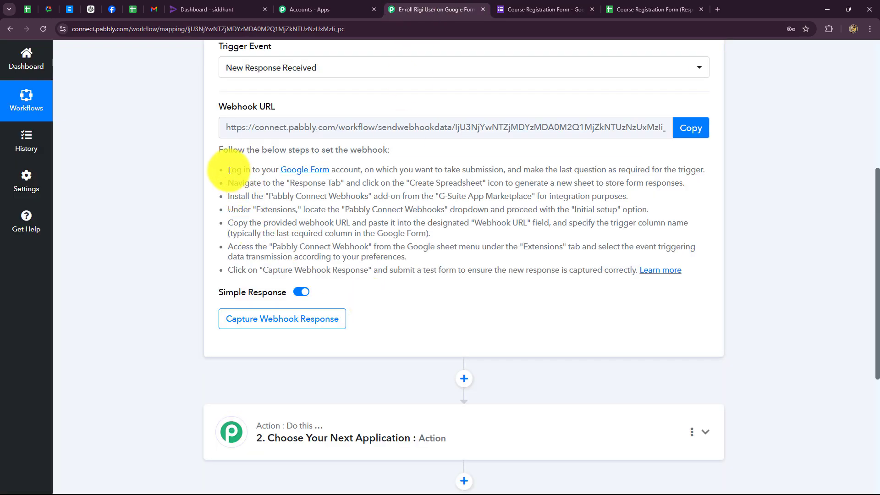
pyautogui.moveTo(219, 169); pyautogui.dragTo(692, 271)
pyautogui.click(799, 272)
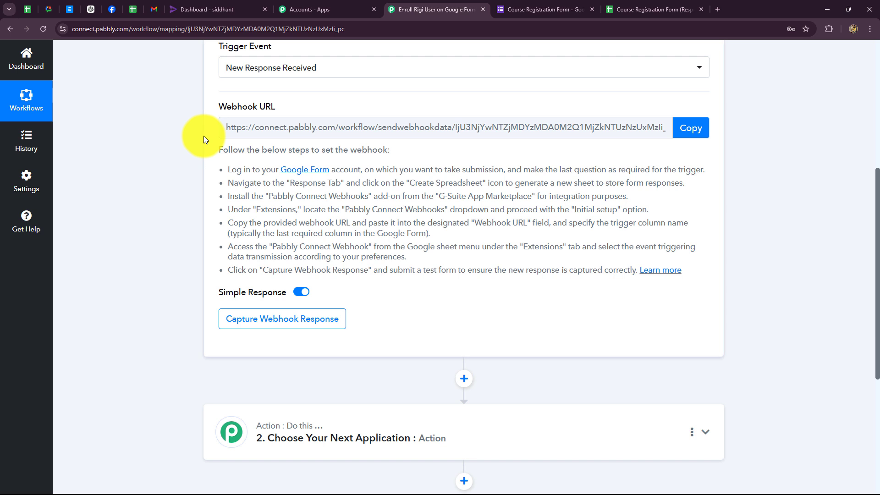
# Copy the webhook URL, start capturing the webhook response, and open the form editor.
pyautogui.scroll(2, 203, 135)
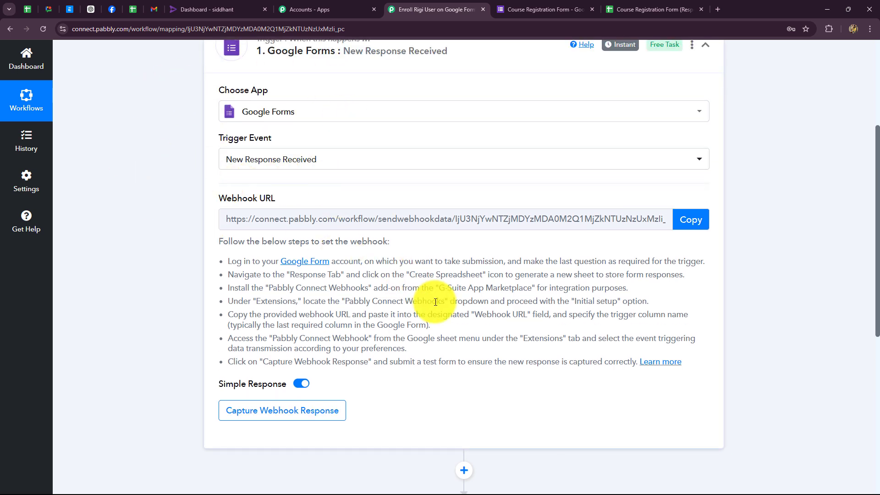
pyautogui.click(689, 233)
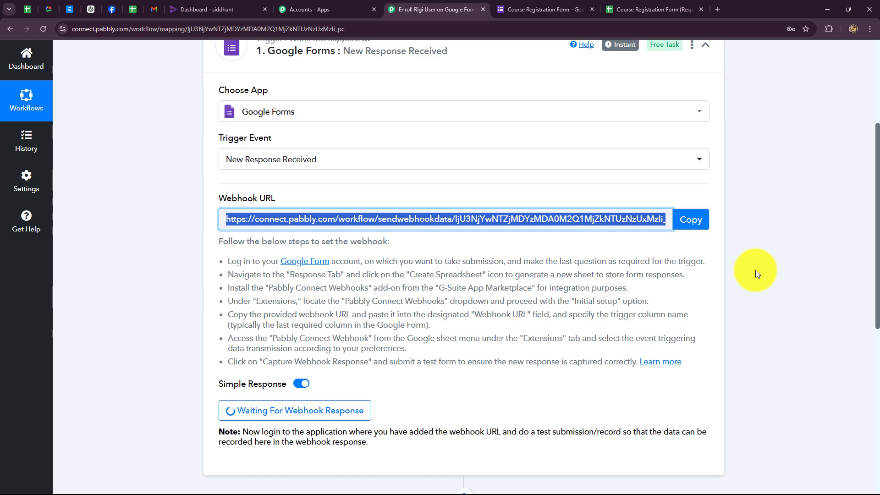
pyautogui.click(526, 8)
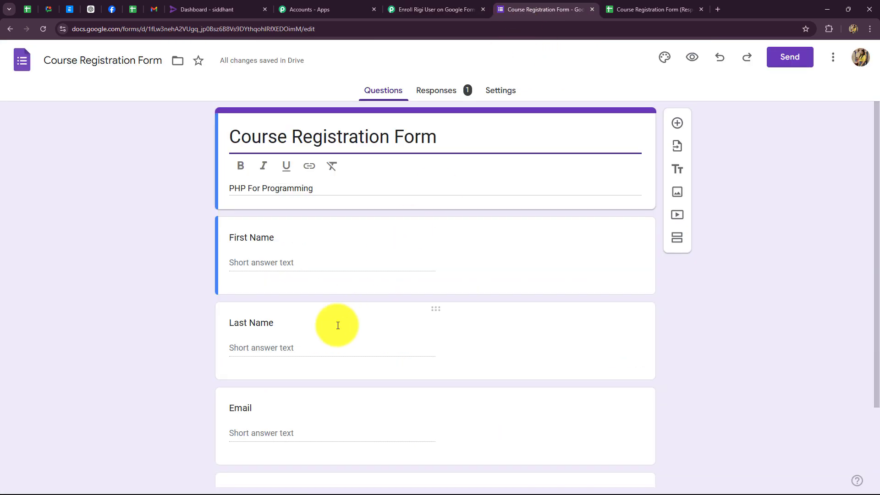
# Scroll through the form's questions and open the Responses summary showing one response.
pyautogui.scroll(-2, 336, 325)
pyautogui.scroll(2, 337, 325)
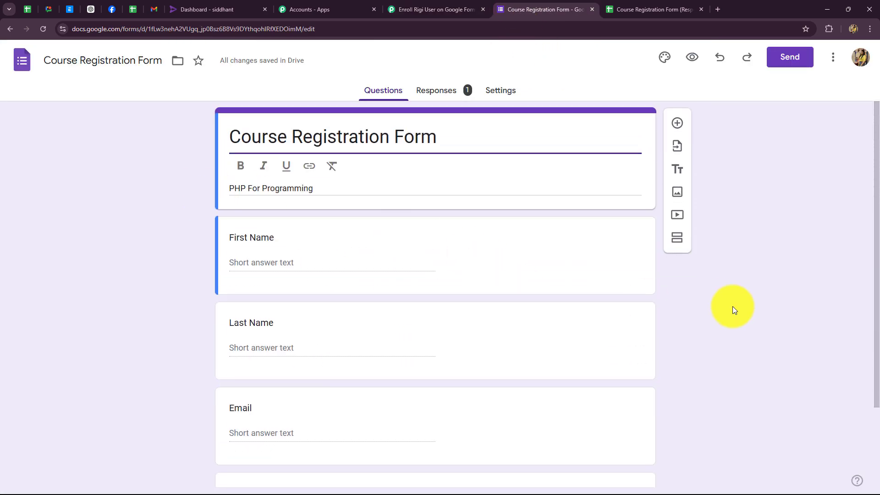
pyautogui.scroll(-2, 732, 306)
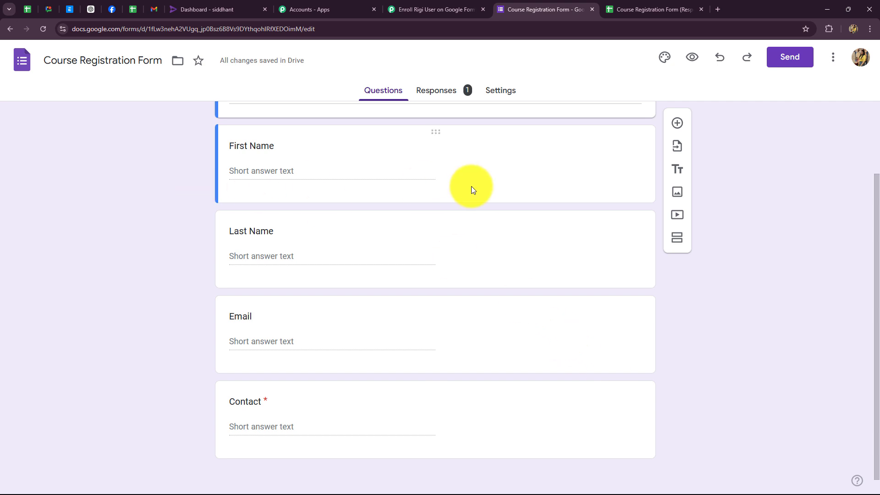
pyautogui.scroll(2, 395, 161)
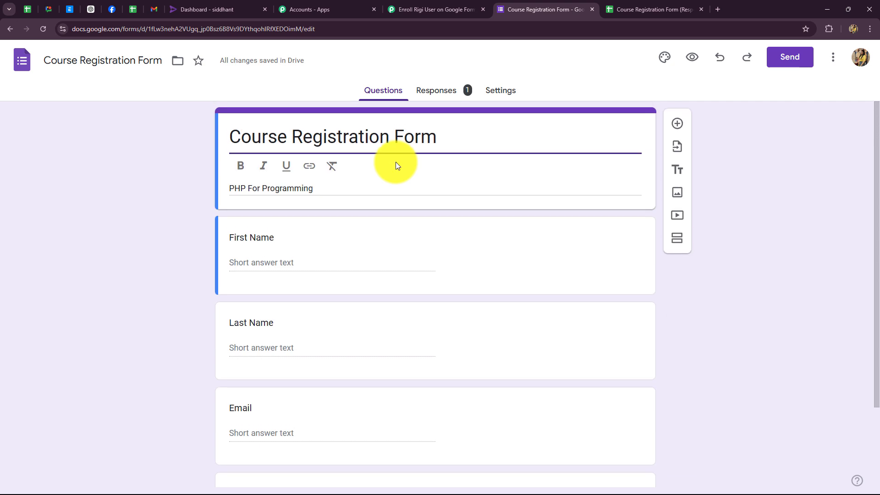
pyautogui.scroll(-2, 397, 156)
pyautogui.click(421, 90)
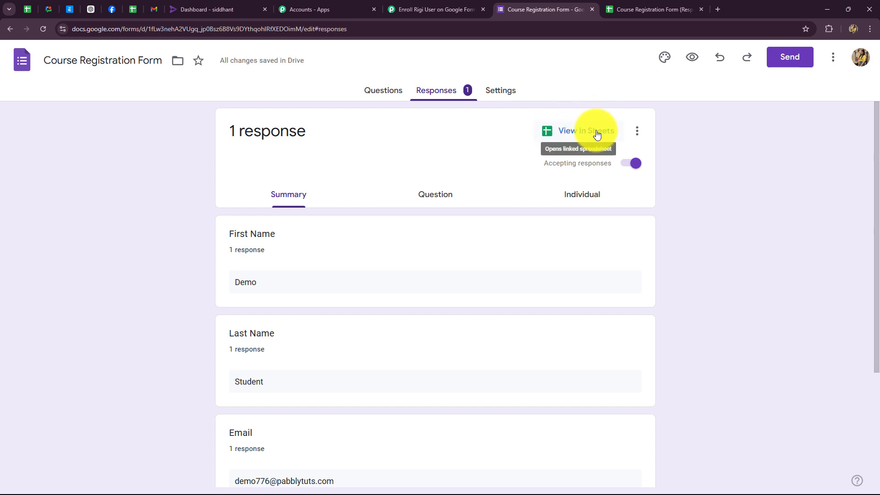
pyautogui.click(623, 7)
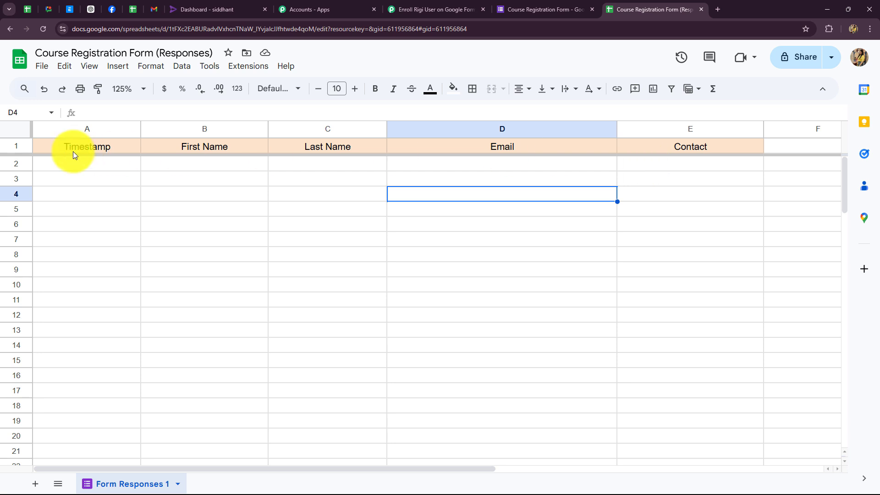
pyautogui.click(519, 9)
pyautogui.click(694, 9)
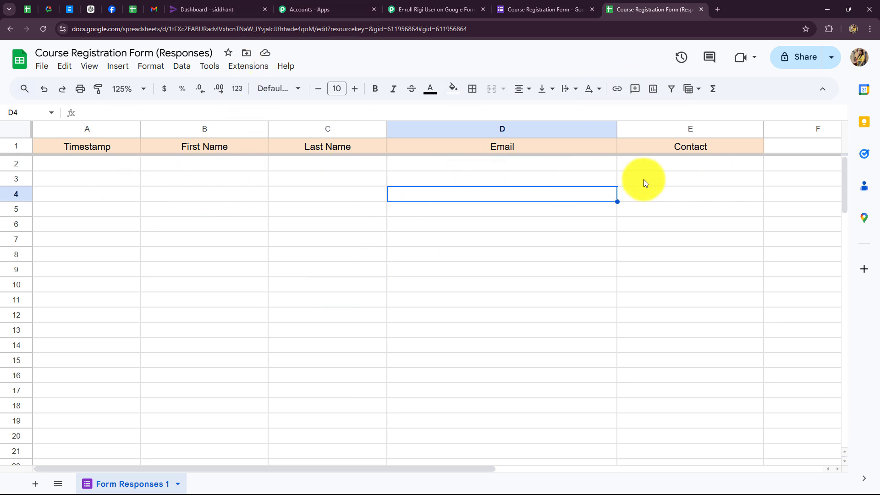
# Copy the form's shortened share link and load it in a new tab.
pyautogui.click(525, 11)
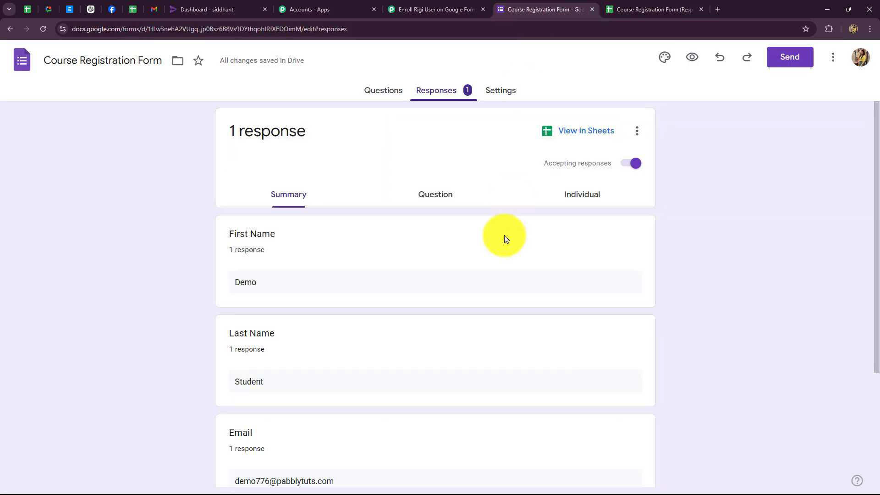
pyautogui.click(786, 56)
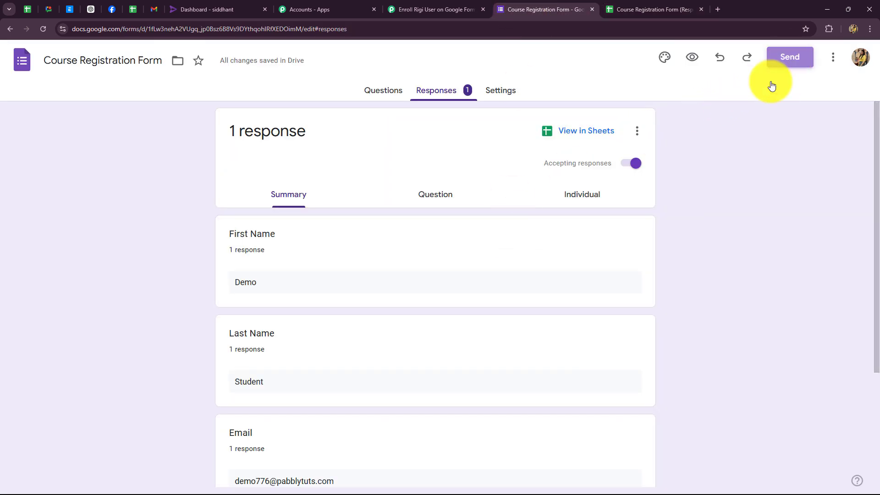
pyautogui.click(397, 166)
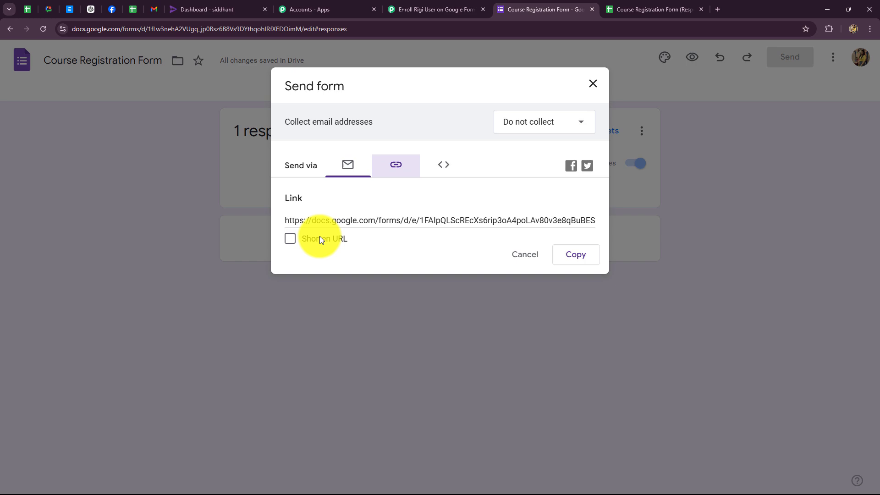
pyautogui.click(291, 238)
pyautogui.click(558, 262)
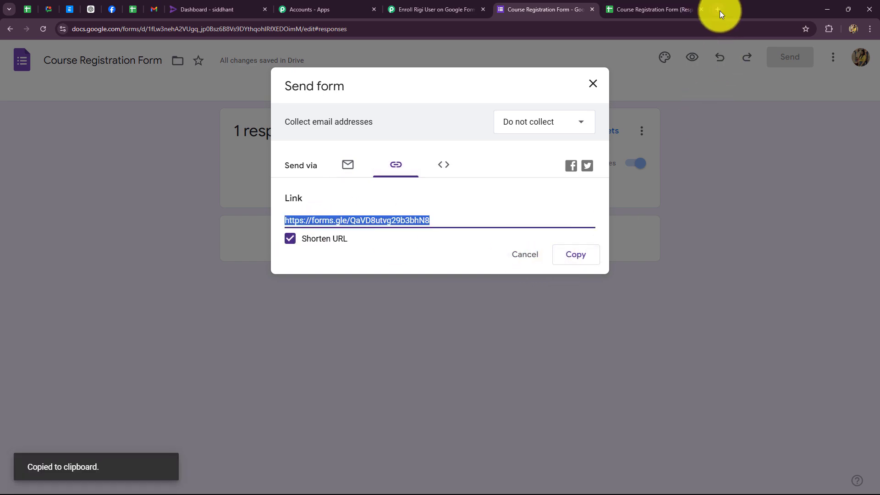
pyautogui.click(718, 10)
pyautogui.hotkey('ctrl', 'v')
pyautogui.press('Return')
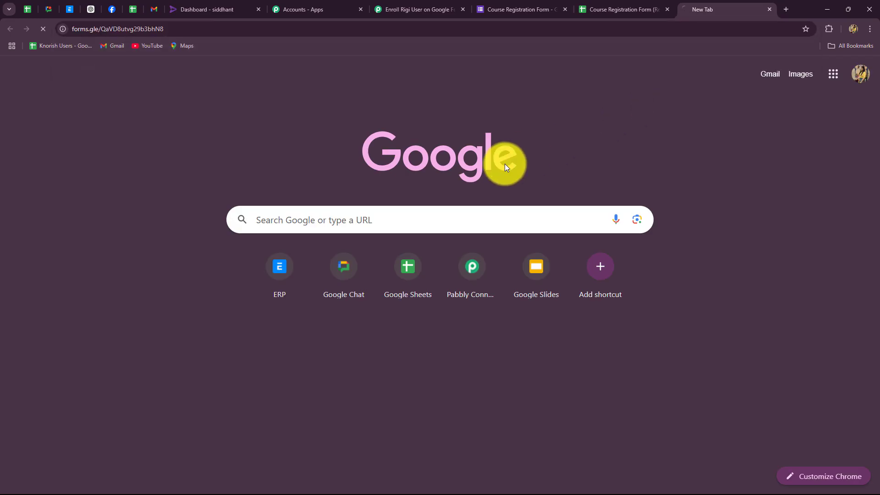
# Fill in a first and last name, e-mail and contact number, then submit the form.
pyautogui.scroll(-3, 109, 193)
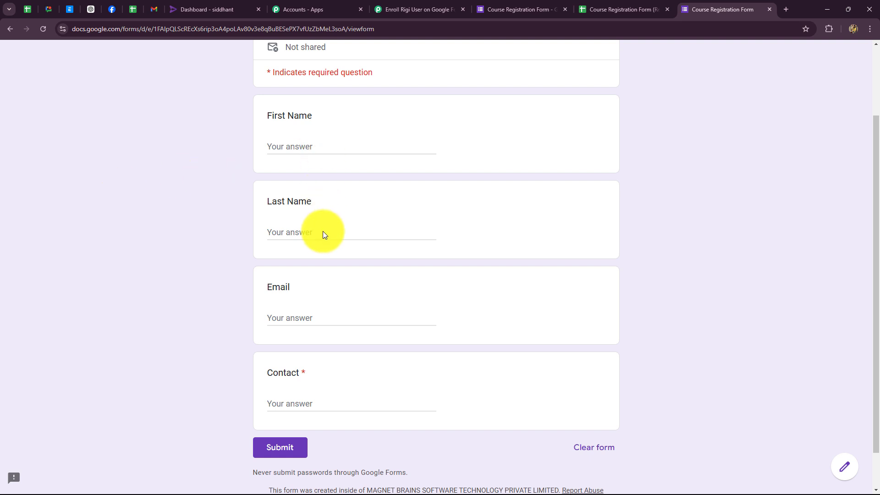
pyautogui.click(277, 146)
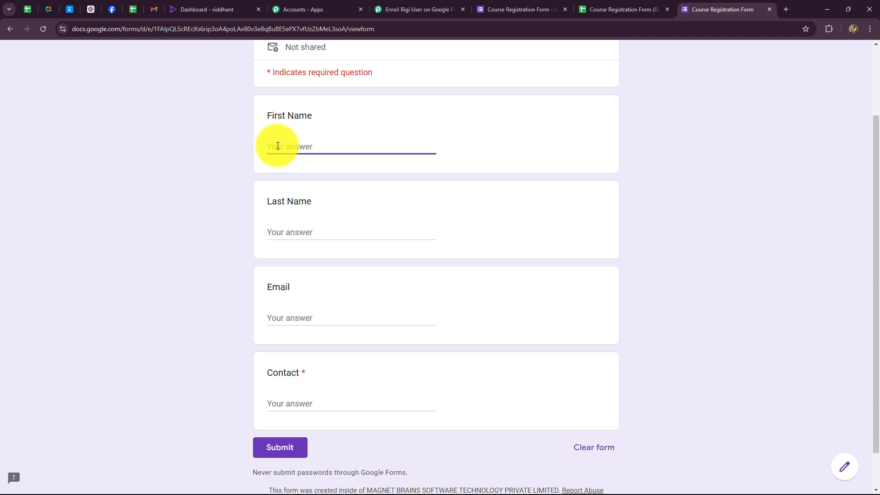
pyautogui.write('Demo')
pyautogui.click(284, 233)
pyautogui.write('Person')
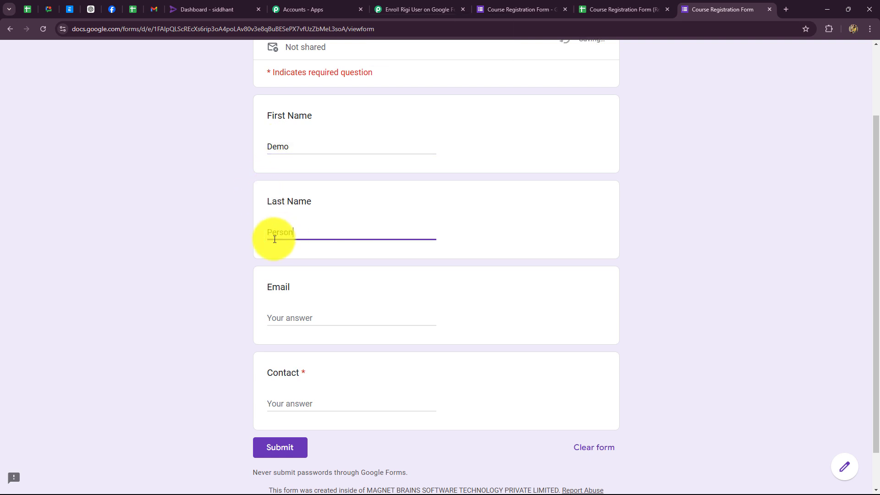
pyautogui.click(269, 316)
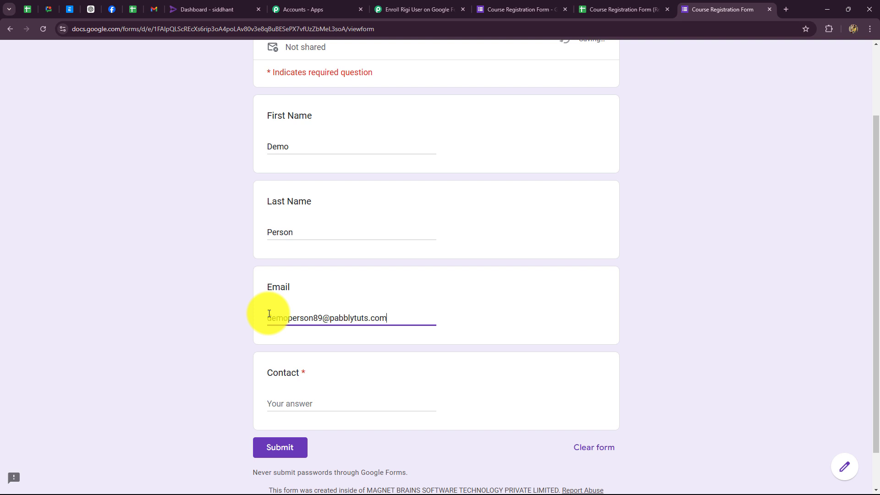
pyautogui.click(293, 408)
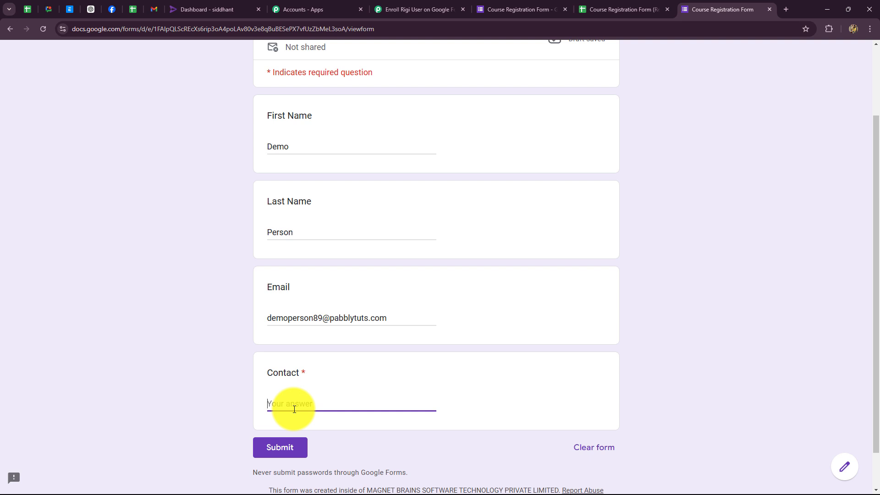
pyautogui.click(288, 449)
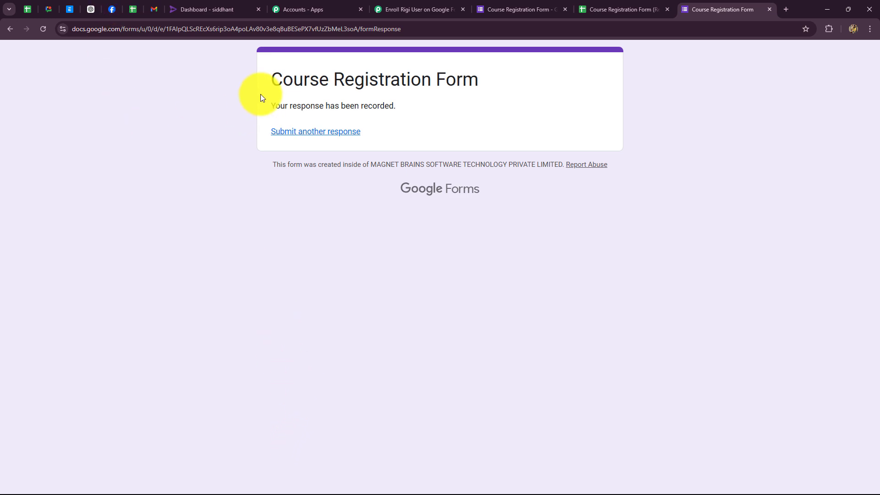
# Delete the blank row 2 in the responses sheet and centre-align the data in A2:E3.
pyautogui.click(586, 10)
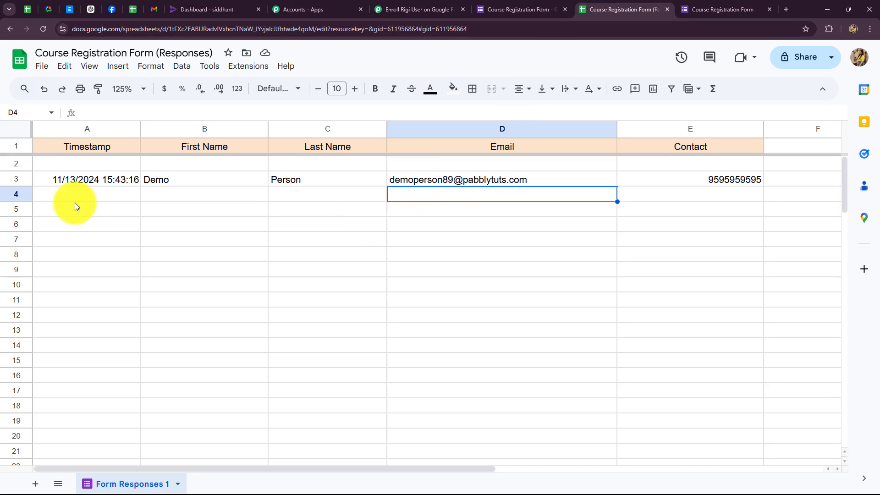
pyautogui.rightClick(16, 164)
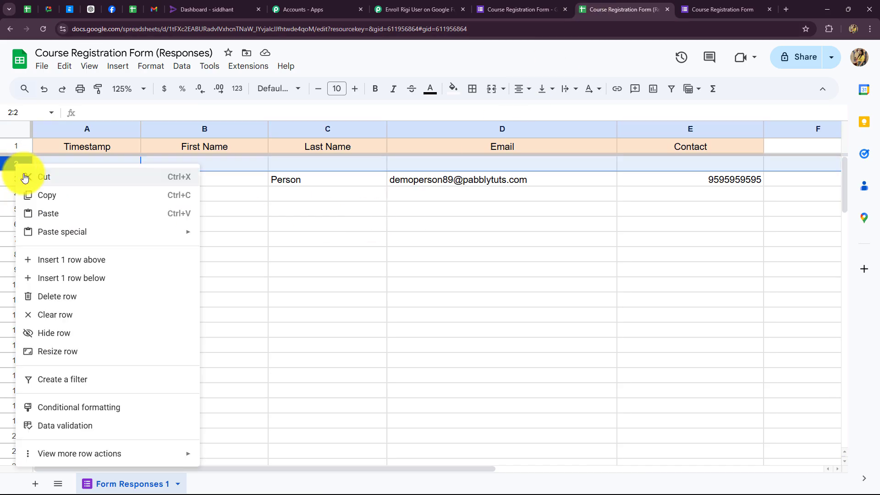
pyautogui.click(59, 296)
pyautogui.moveTo(43, 163); pyautogui.dragTo(668, 176)
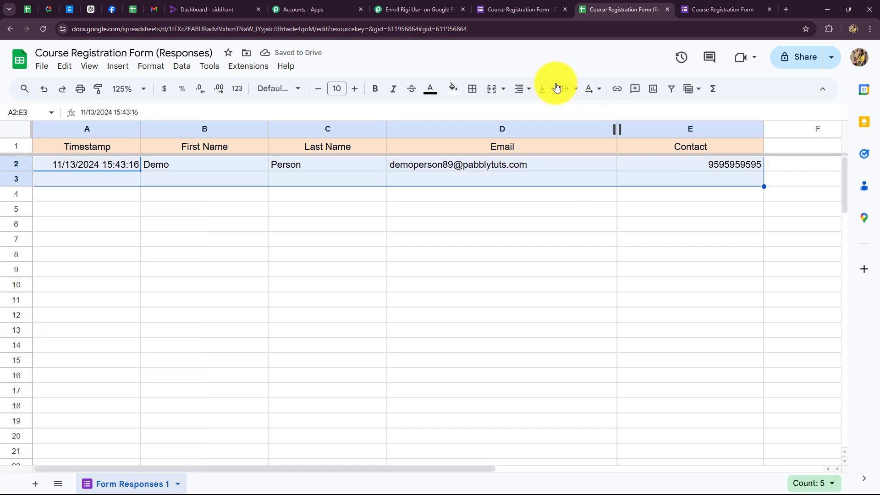
pyautogui.click(526, 89)
pyautogui.click(534, 114)
pyautogui.click(502, 284)
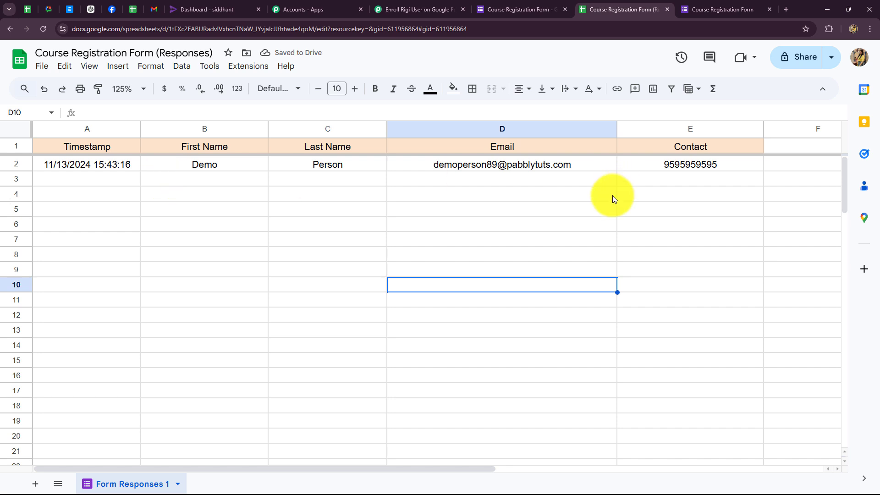
# Search the Google Workspace add-on marketplace for the Pabbly Connect Webhooks add-on.
pyautogui.click(249, 69)
pyautogui.moveTo(250, 92)
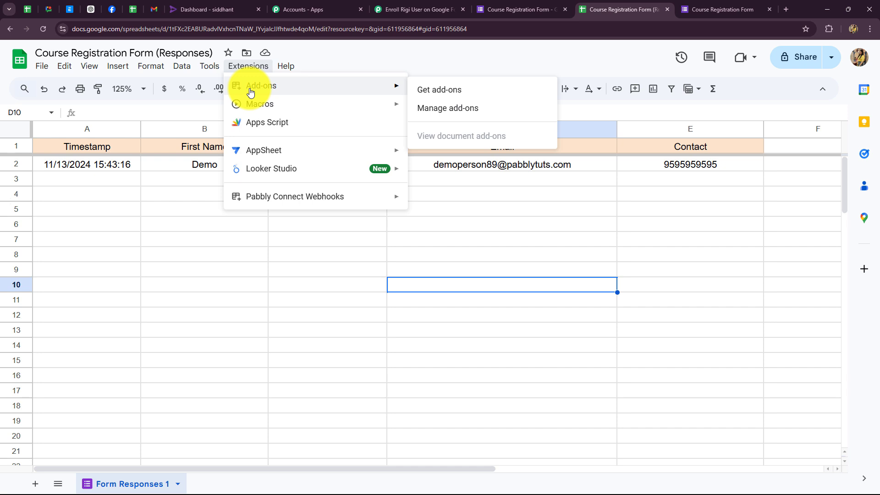
pyautogui.click(449, 94)
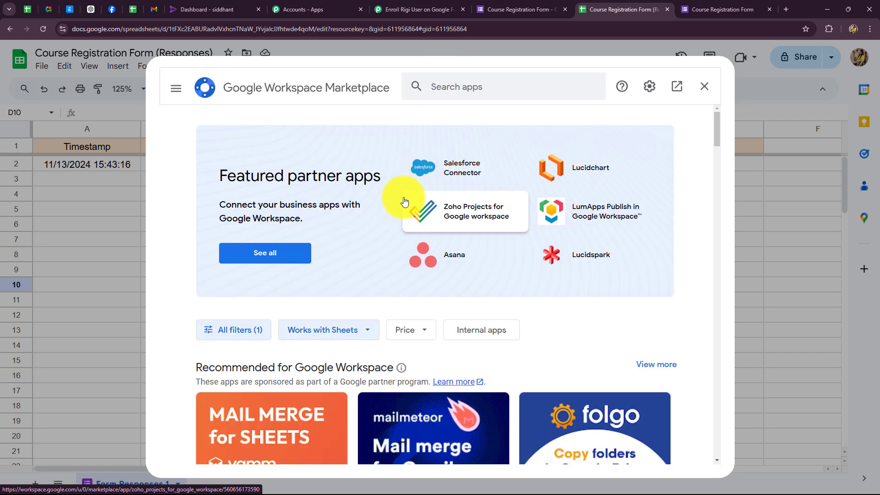
pyautogui.click(457, 88)
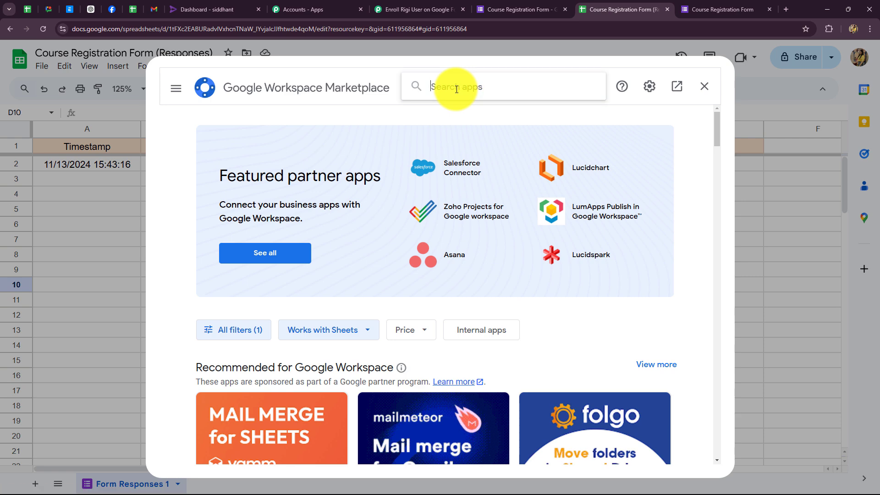
pyautogui.press('capslock')
pyautogui.write('Pabbly')
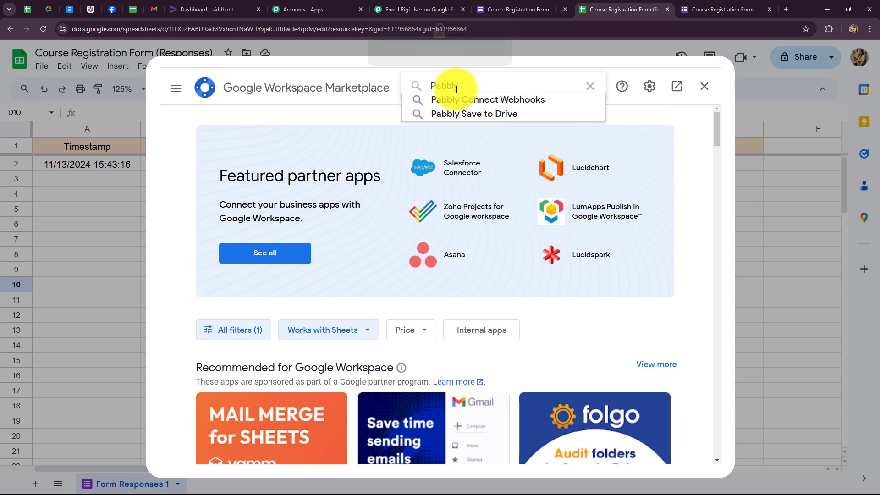
pyautogui.click(455, 99)
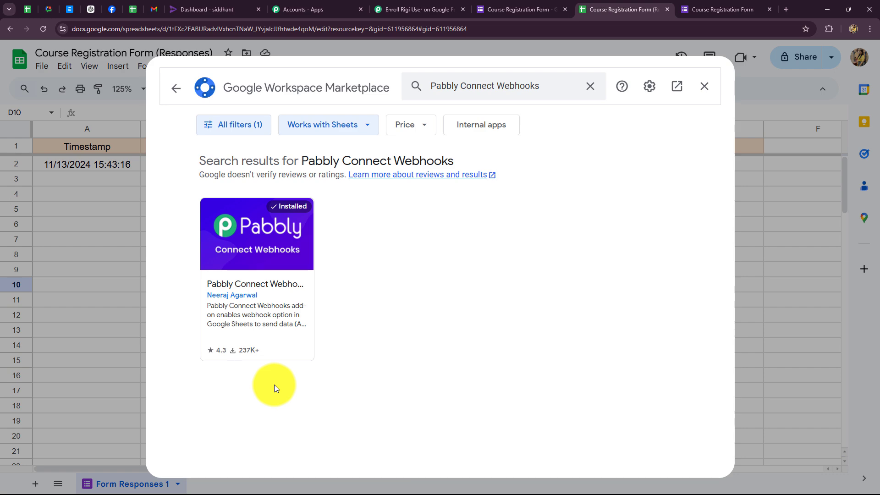
pyautogui.click(704, 86)
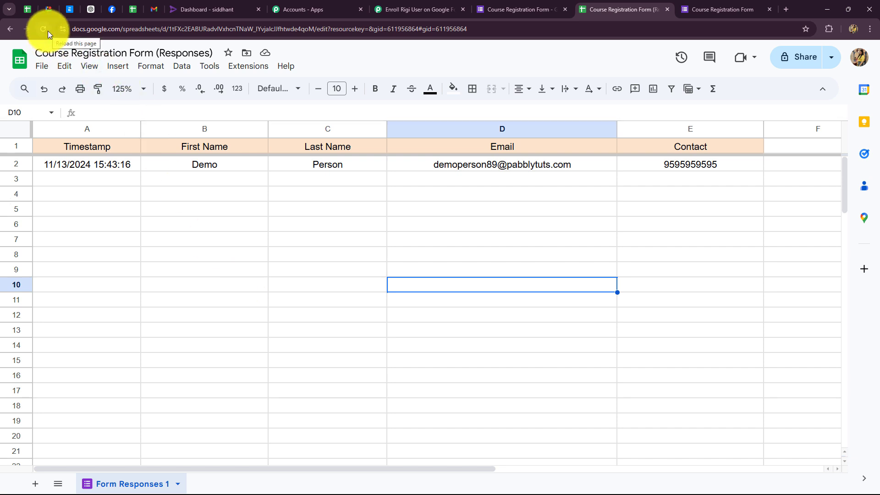
# Open Extensions > Pabbly Connect Webhooks > Initial Setup targeting Form Responses 1.
pyautogui.click(250, 67)
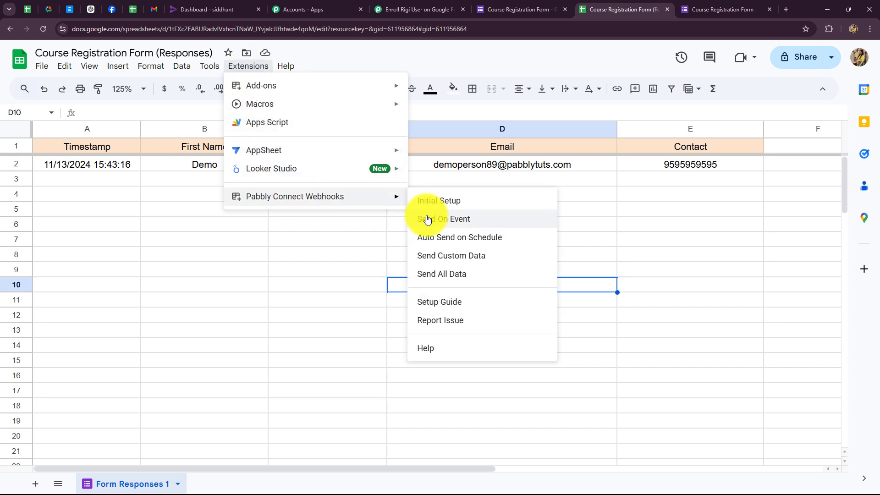
pyautogui.moveTo(262, 197)
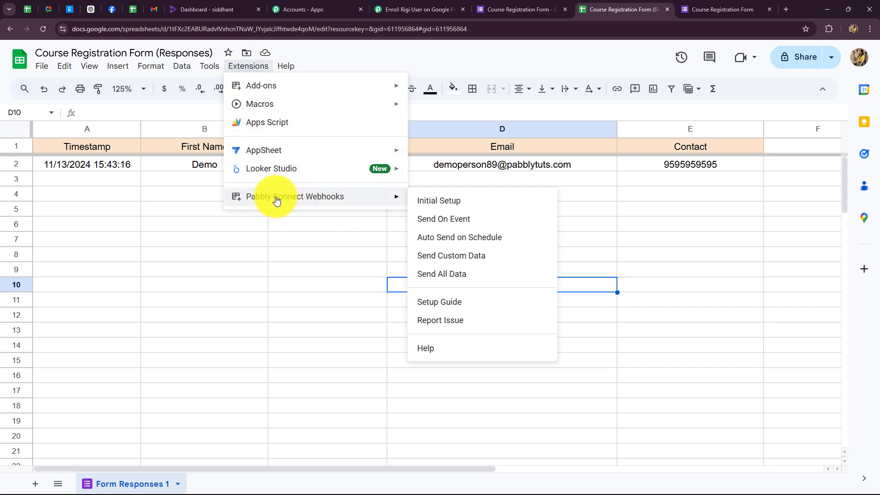
pyautogui.click(429, 198)
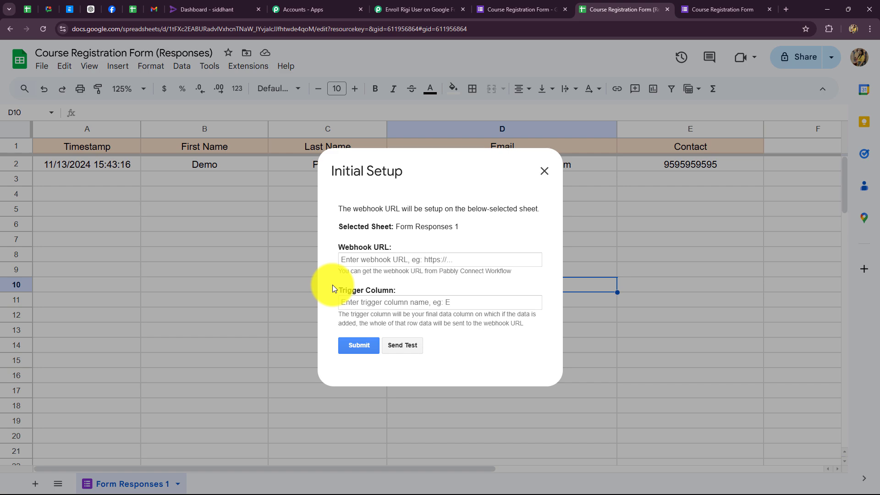
# Paste the Pabbly workflow's webhook URL into the sheet's Webhook URL field.
pyautogui.click(346, 258)
pyautogui.click(419, 5)
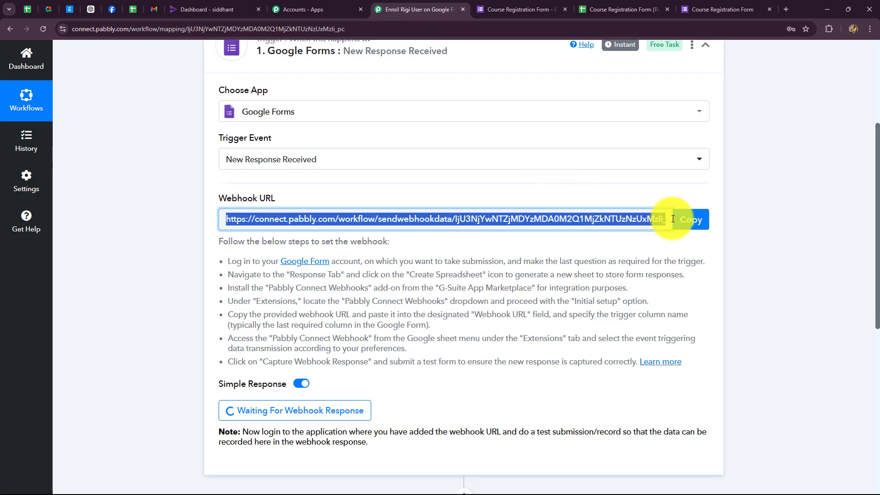
pyautogui.click(690, 219)
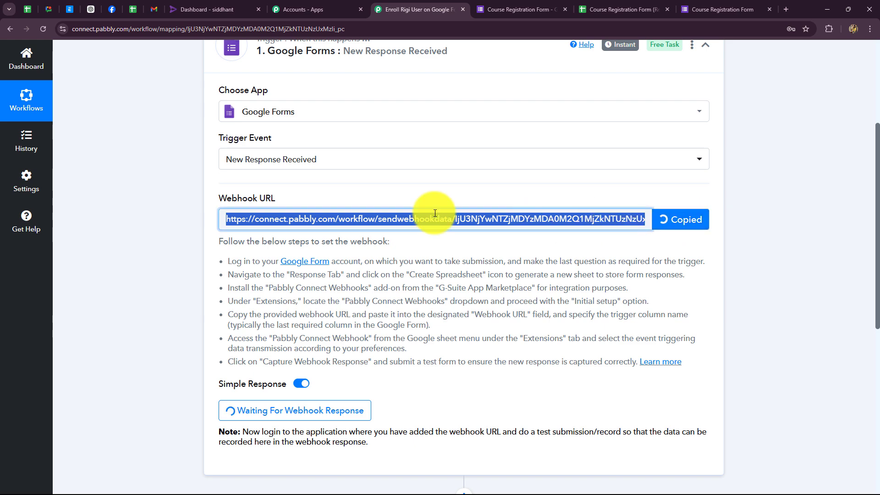
pyautogui.click(610, 10)
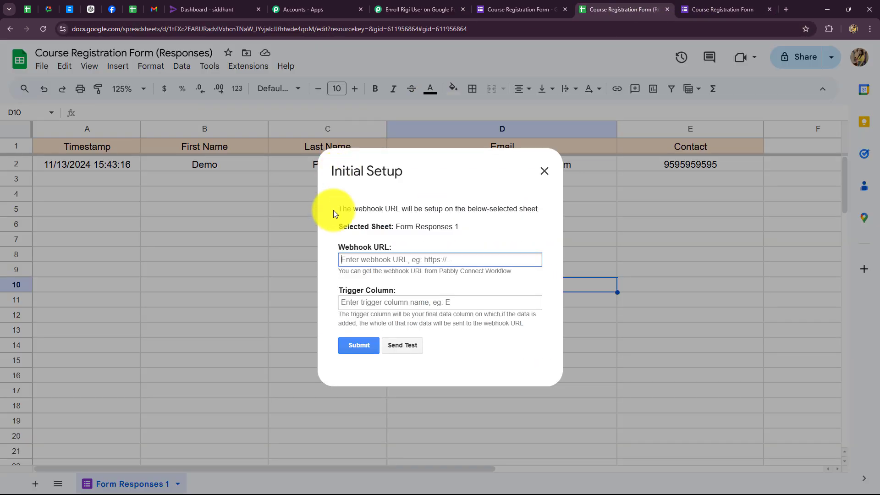
pyautogui.hotkey('ctrl', 'v')
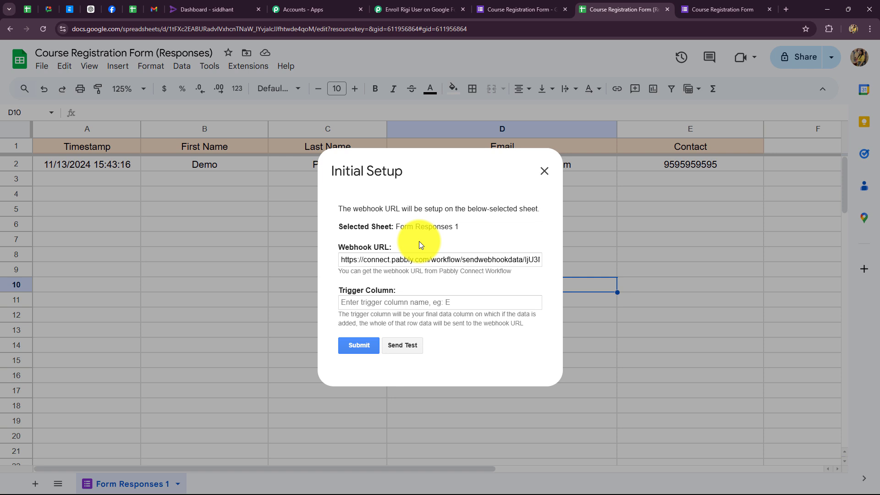
# Set trigger column E, send test data, and save the webhook setup.
pyautogui.click(394, 303)
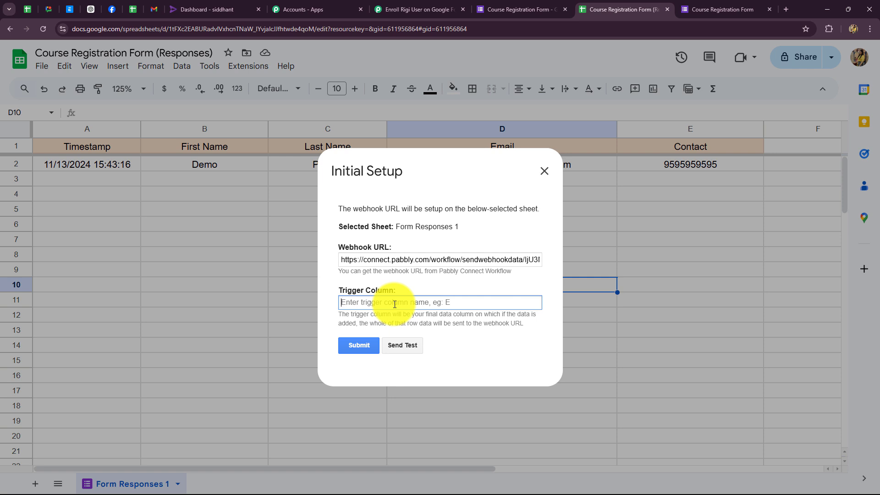
pyautogui.press('capslock')
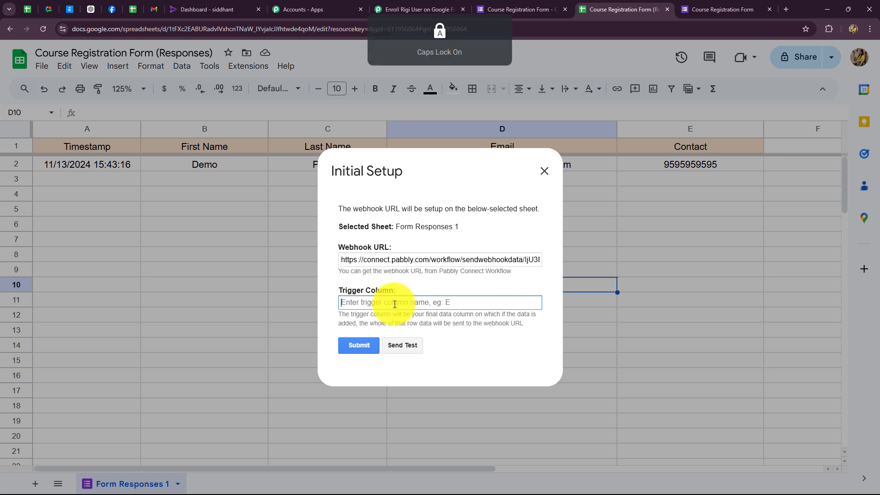
pyautogui.write('E')
pyautogui.press('capslock')
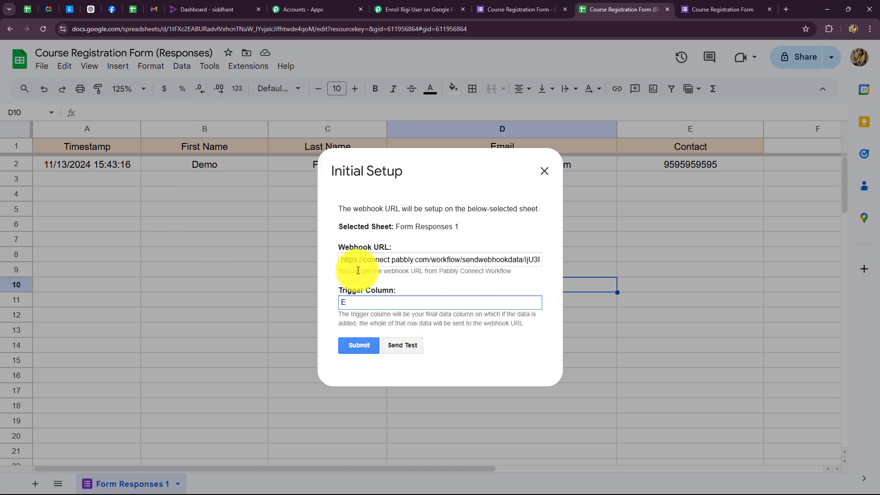
pyautogui.click(402, 347)
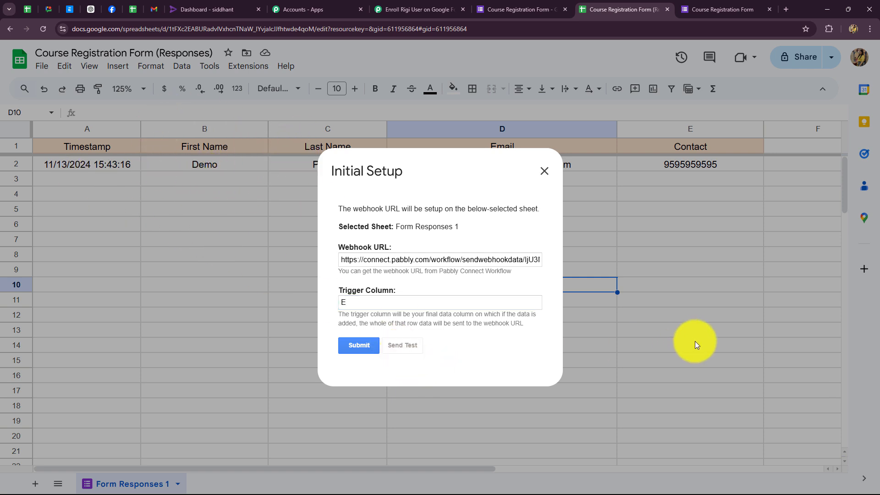
pyautogui.scroll(-1, 472, 349)
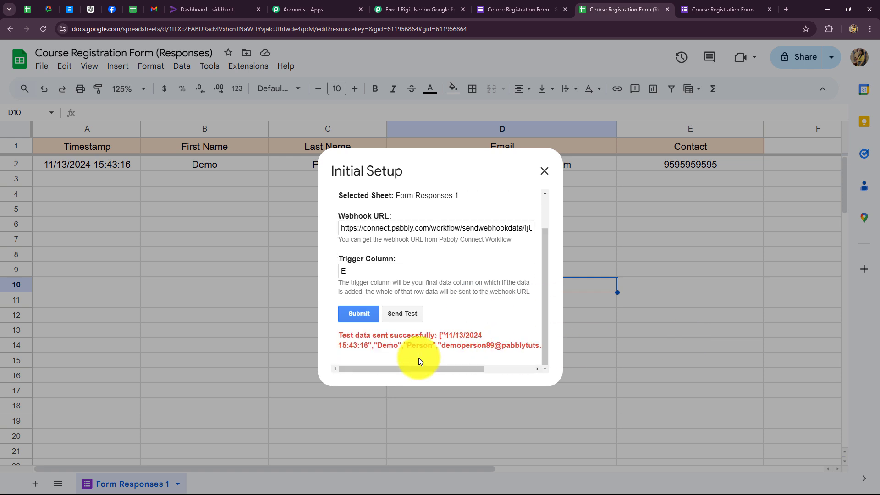
pyautogui.click(355, 315)
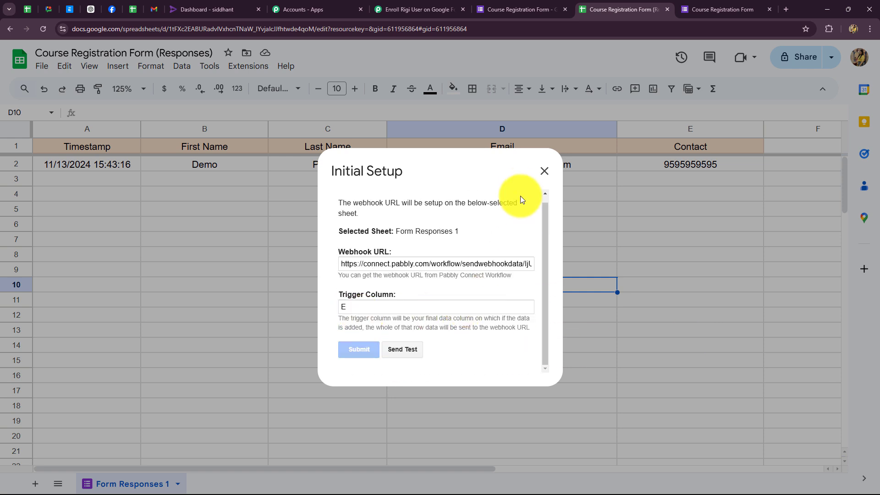
pyautogui.click(543, 188)
# Review the captured values: TriggerColumn E, Timestamp, SheetName, SheetID 611956864, RowIndex 2.
pyautogui.click(420, 10)
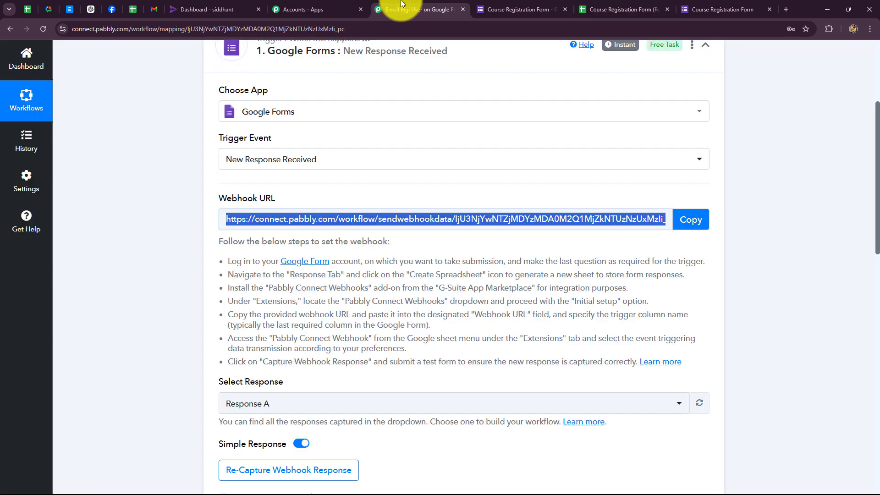
pyautogui.scroll(-10, 744, 287)
pyautogui.scroll(2, 744, 286)
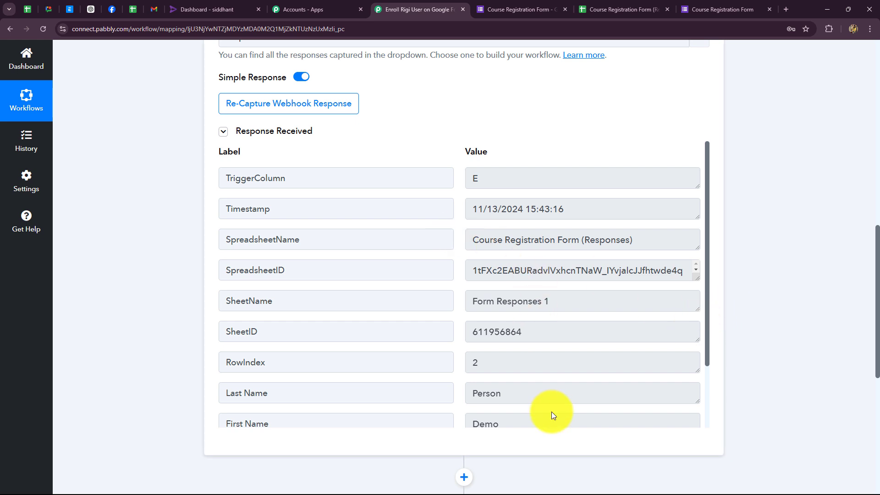
pyautogui.doubleClick(474, 178)
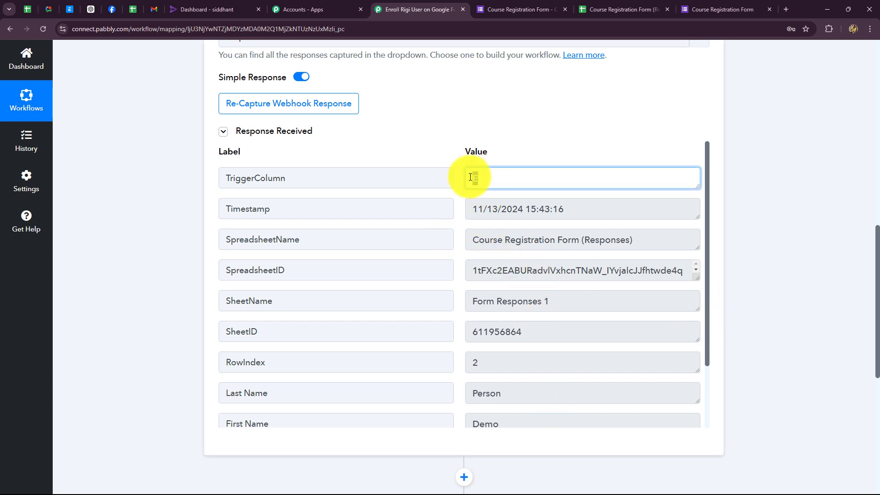
pyautogui.click(579, 214)
pyautogui.moveTo(579, 214); pyautogui.dragTo(572, 302)
pyautogui.click(470, 298)
pyautogui.moveTo(460, 337); pyautogui.dragTo(614, 343)
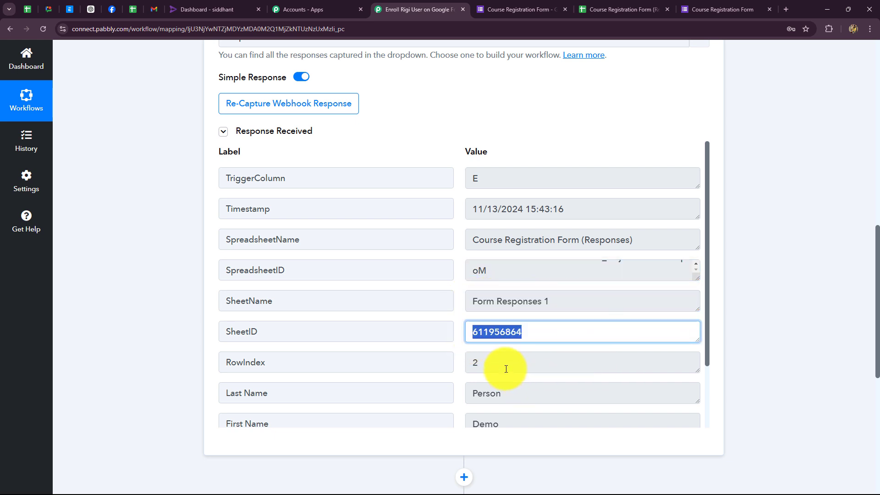
pyautogui.moveTo(505, 367); pyautogui.dragTo(468, 363)
# Match them against row 2 of the responses sheet, then collapse the Google Forms trigger.
pyautogui.click(618, 9)
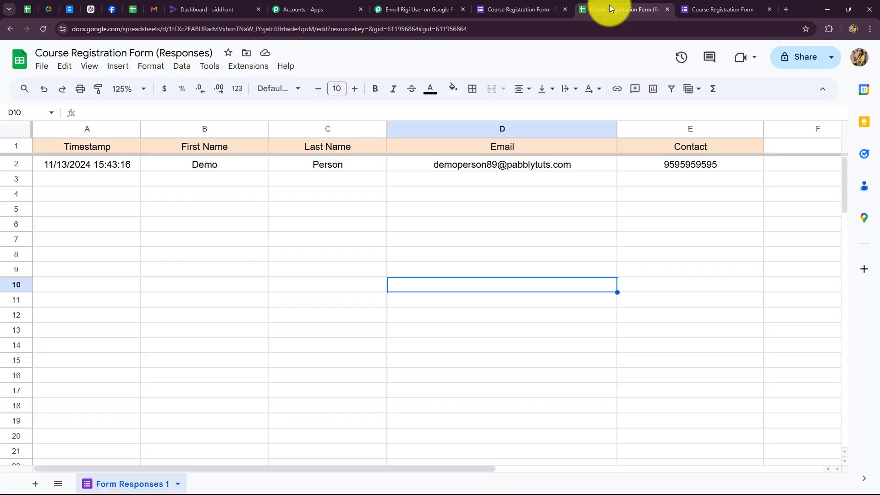
pyautogui.click(25, 168)
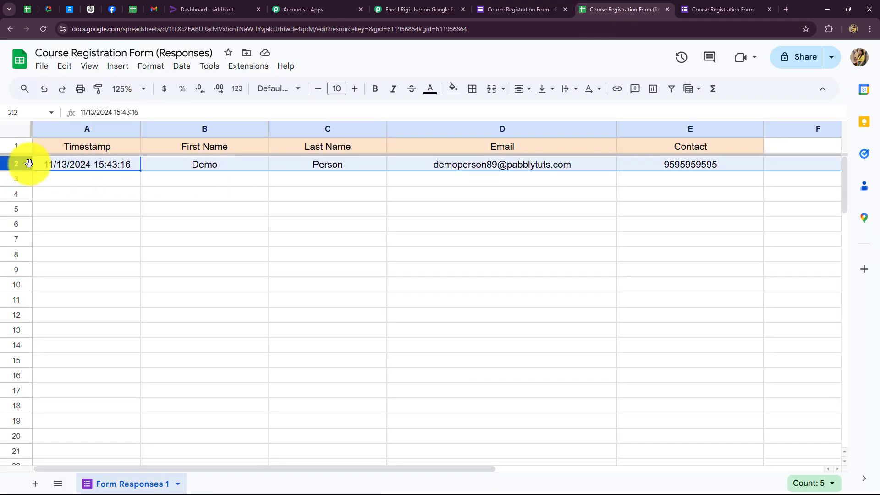
pyautogui.click(408, 10)
pyautogui.click(502, 366)
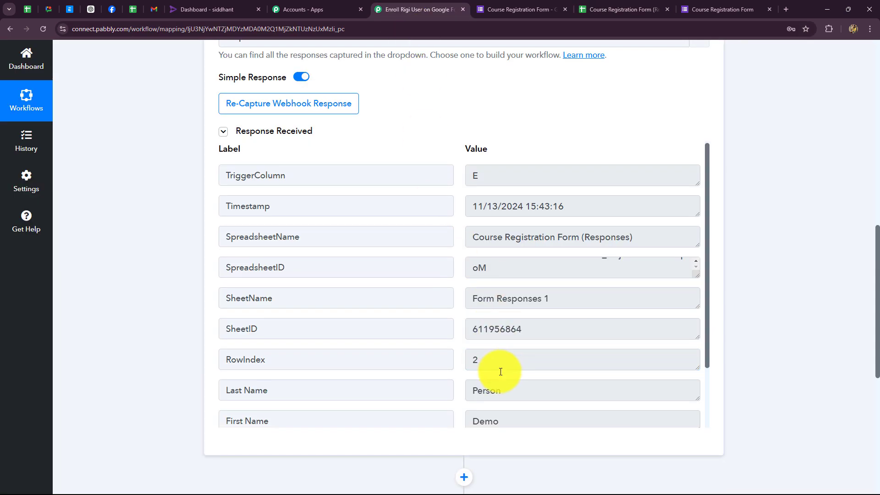
pyautogui.scroll(-2, 502, 364)
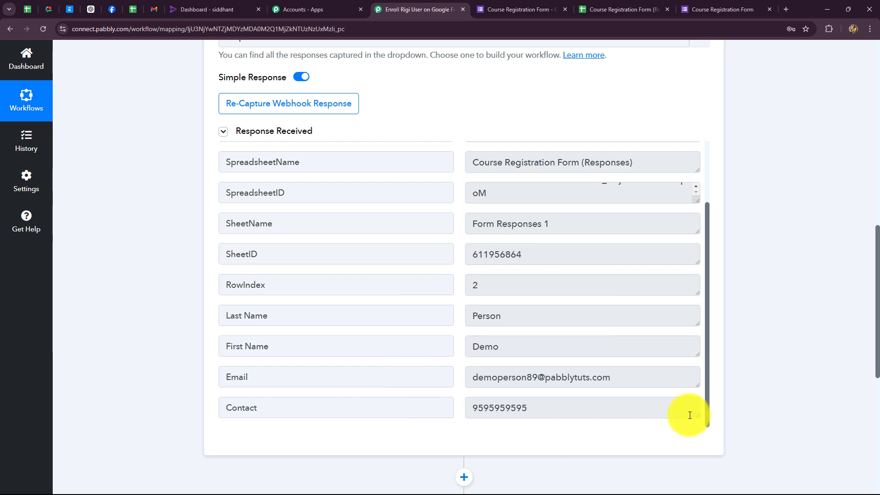
pyautogui.scroll(10, 878, 337)
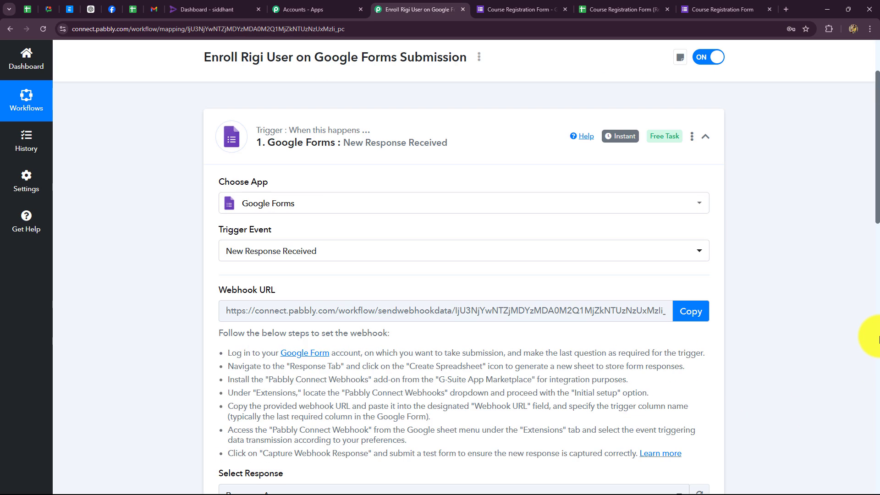
pyautogui.click(705, 136)
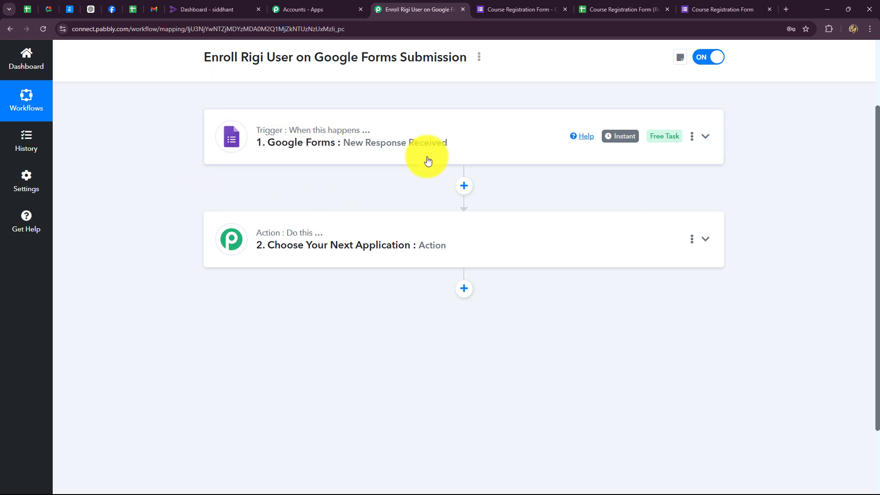
pyautogui.click(586, 14)
# Close the Google Form's sharing window and return to the responses sheet.
pyautogui.click(380, 224)
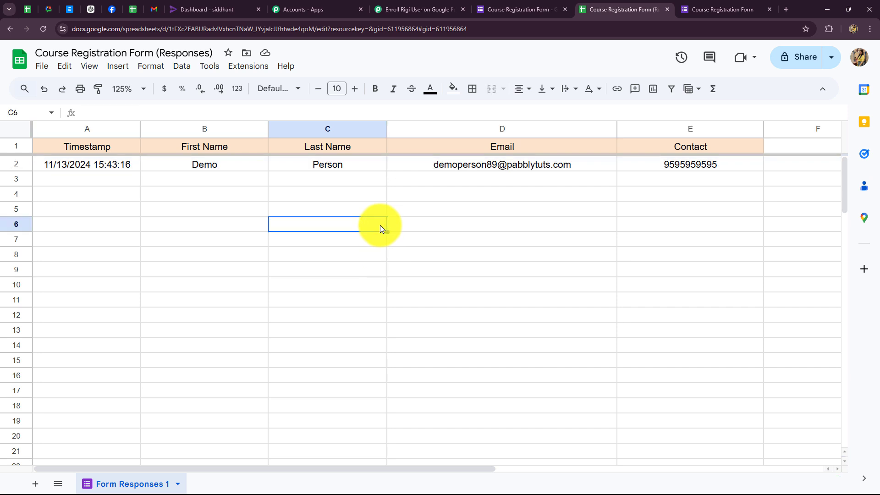
pyautogui.click(517, 10)
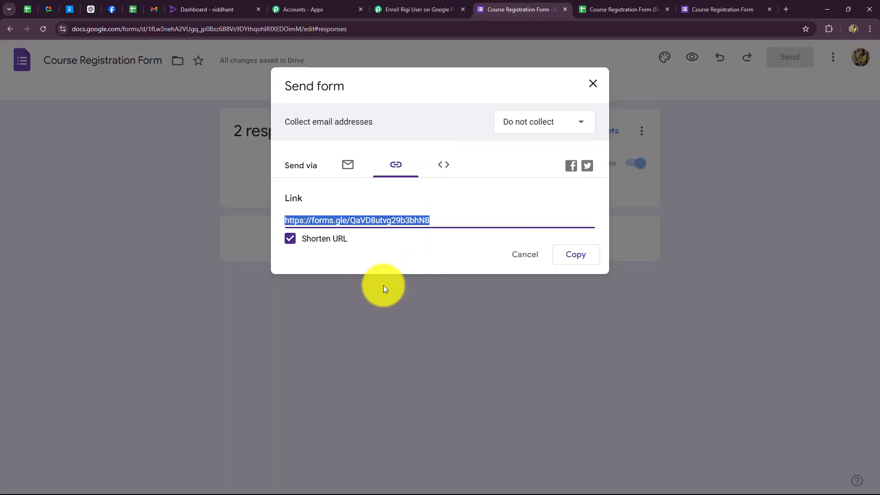
pyautogui.click(593, 84)
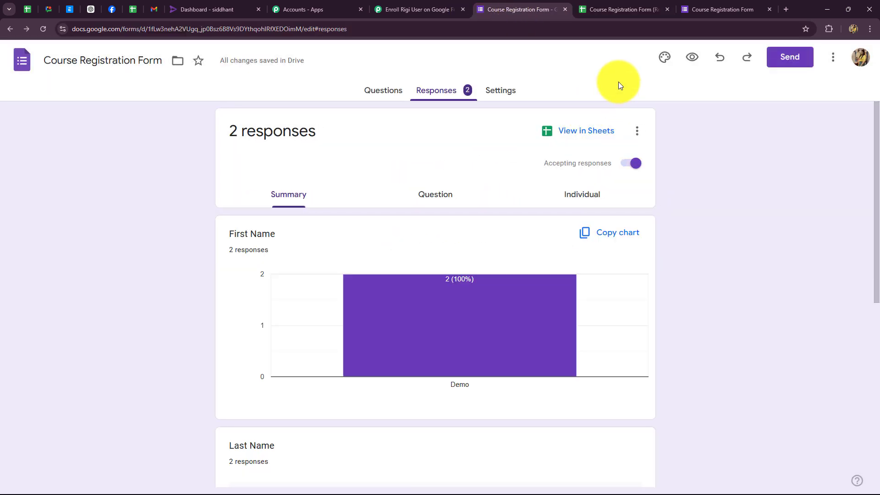
pyautogui.click(611, 8)
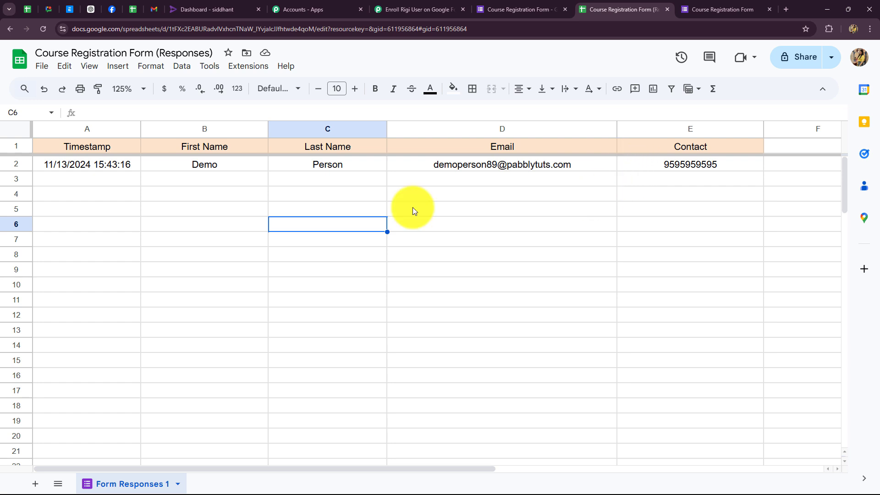
# Choose Extensions > Pabbly Connect Webhooks > Send On Event, then return to the workflow.
pyautogui.click(257, 69)
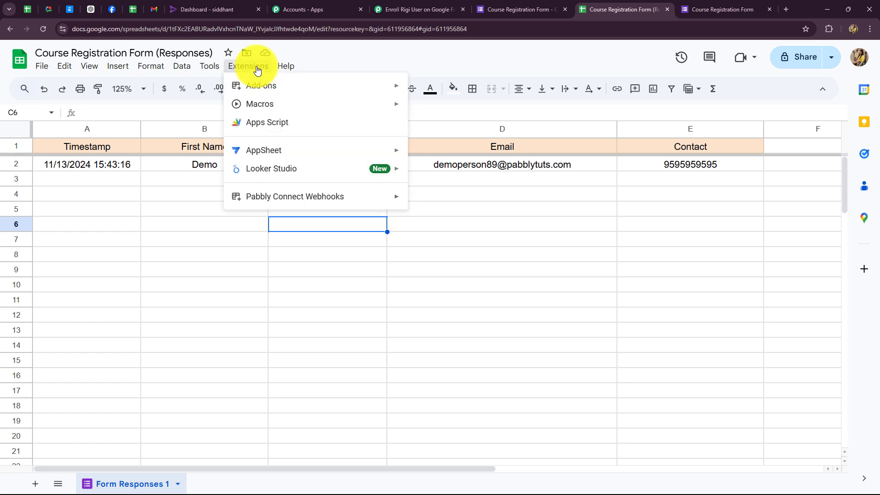
pyautogui.moveTo(261, 197)
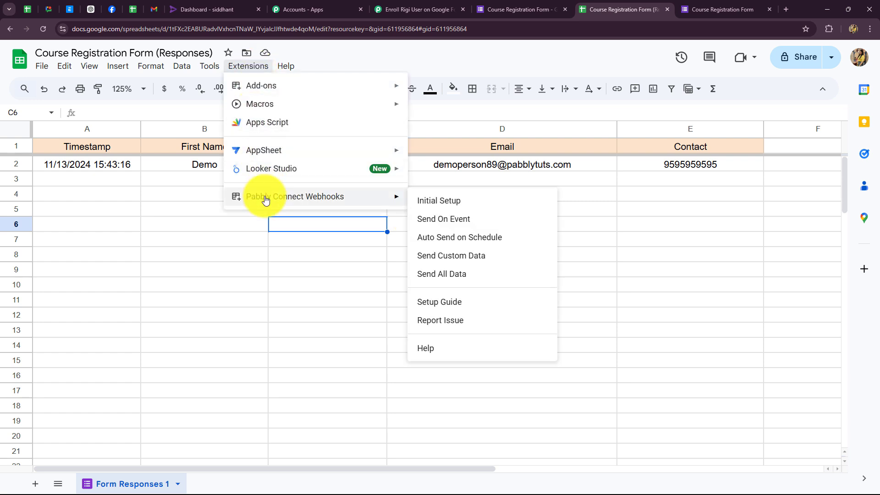
pyautogui.click(442, 223)
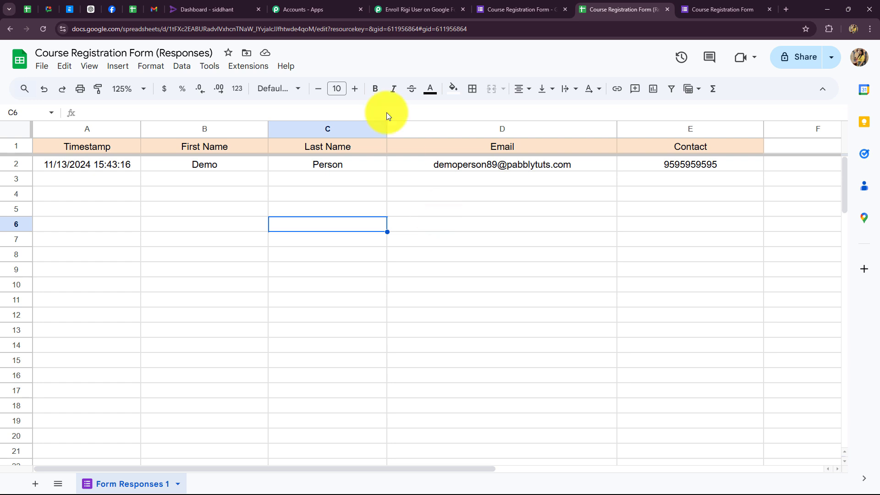
pyautogui.click(402, 9)
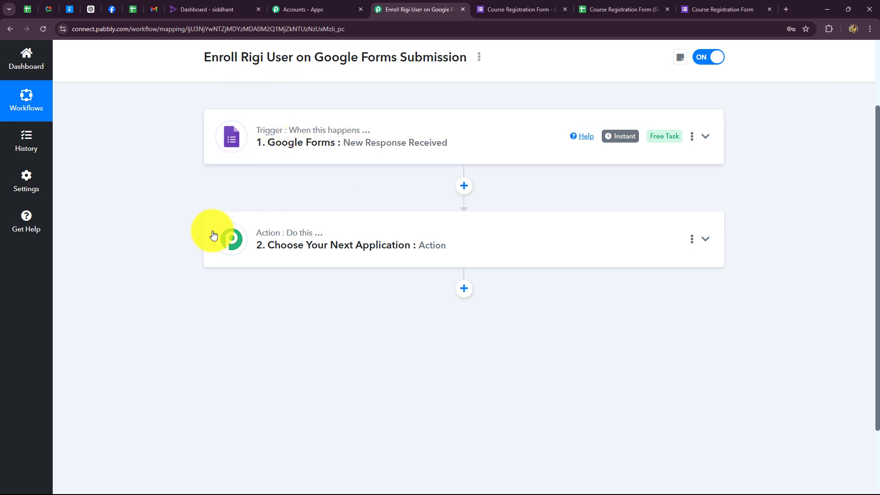
# Set the action step to Rigi with Import User as the action event.
pyautogui.click(338, 233)
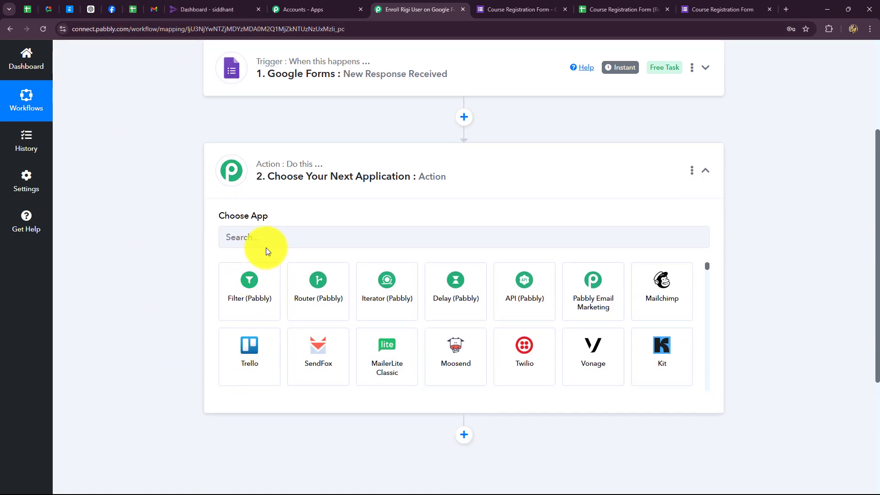
pyautogui.click(265, 238)
pyautogui.write('Rig')
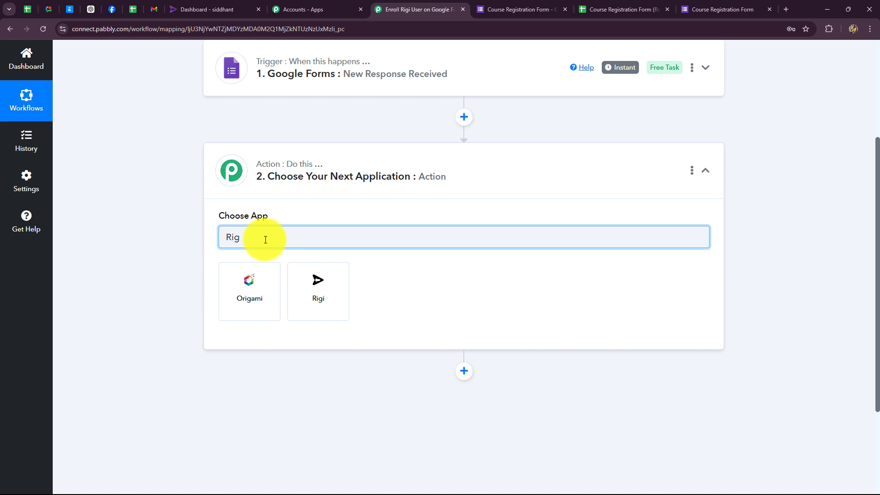
pyautogui.click(315, 278)
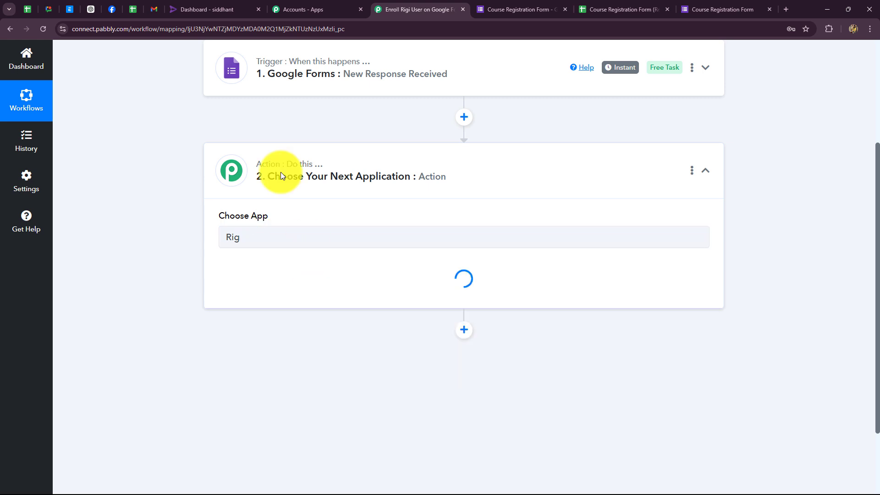
pyautogui.click(216, 8)
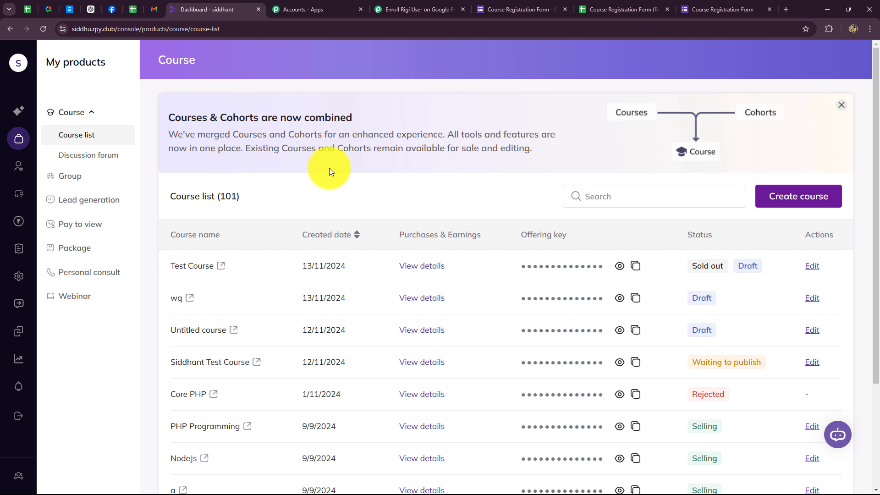
pyautogui.click(415, 10)
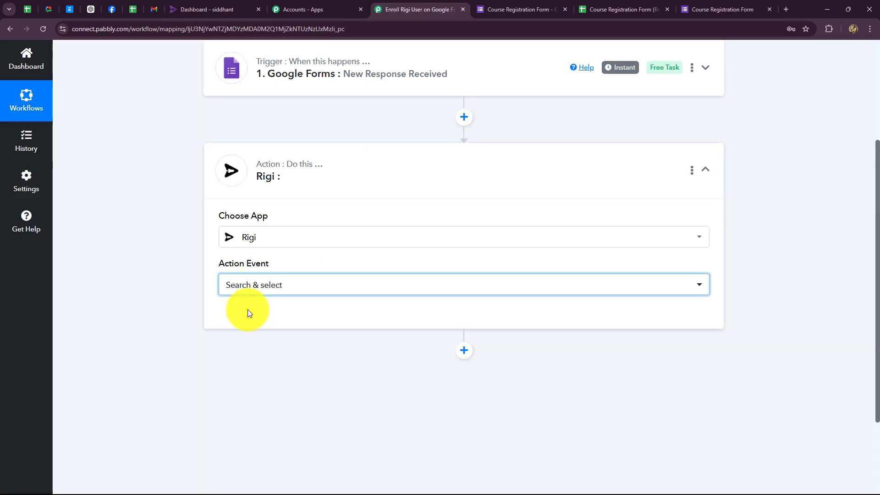
pyautogui.click(247, 289)
pyautogui.click(251, 345)
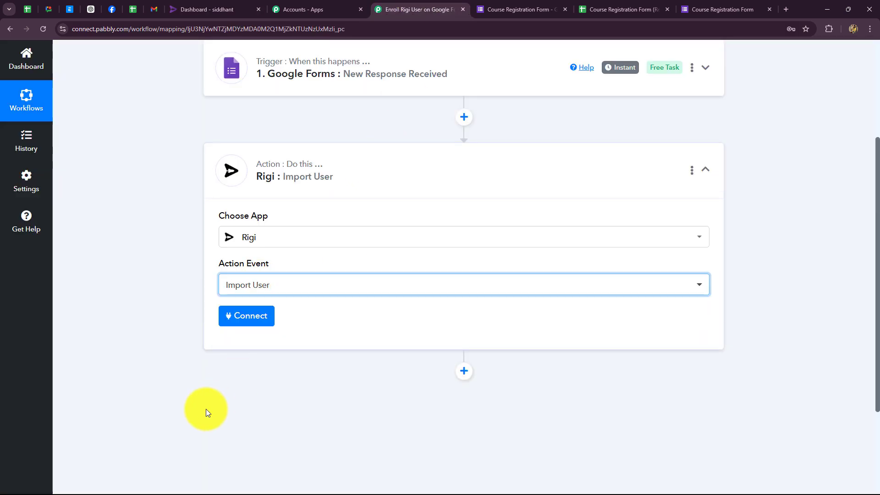
# Start a new Rigi connection and read the Token help text.
pyautogui.click(239, 324)
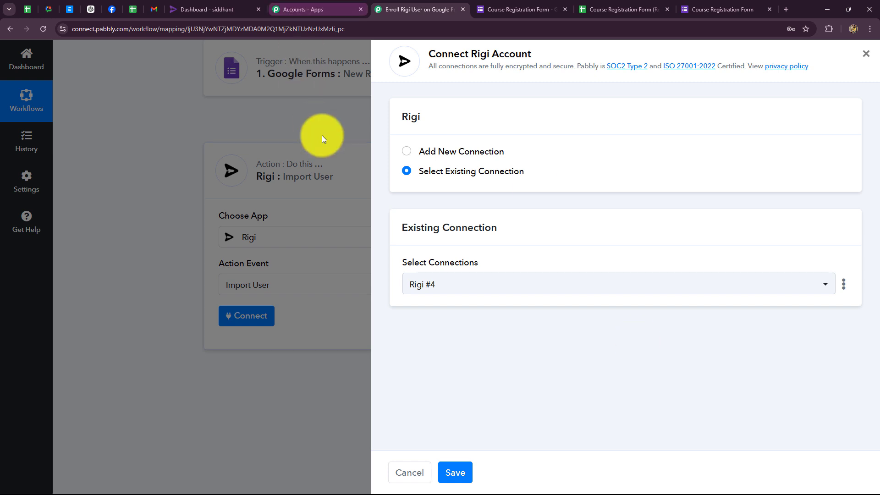
pyautogui.click(407, 152)
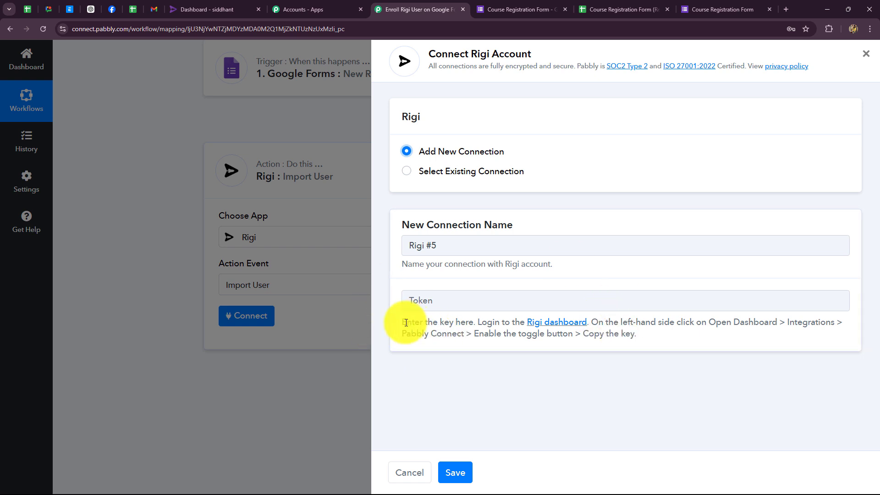
pyautogui.moveTo(406, 323); pyautogui.dragTo(606, 381)
pyautogui.click(606, 381)
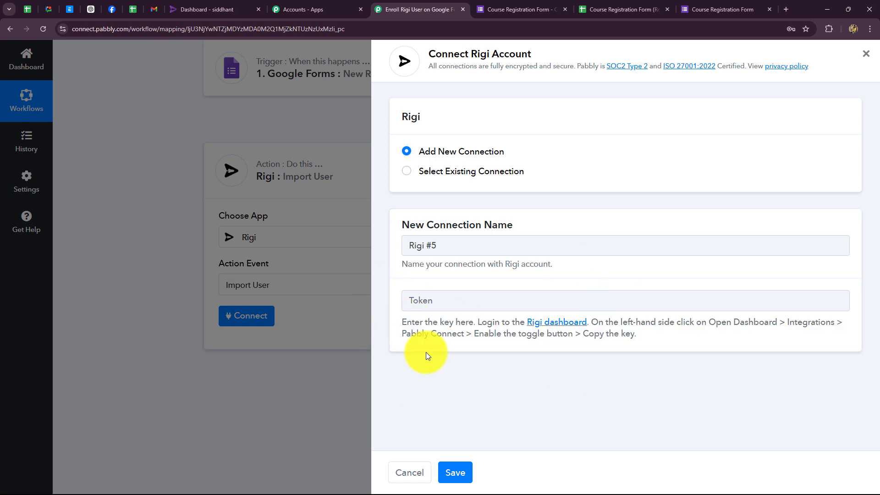
pyautogui.click(211, 10)
# Copy the key from Rigi's Integrations > Pabbly page and return to Pabbly's Token field.
pyautogui.click(26, 114)
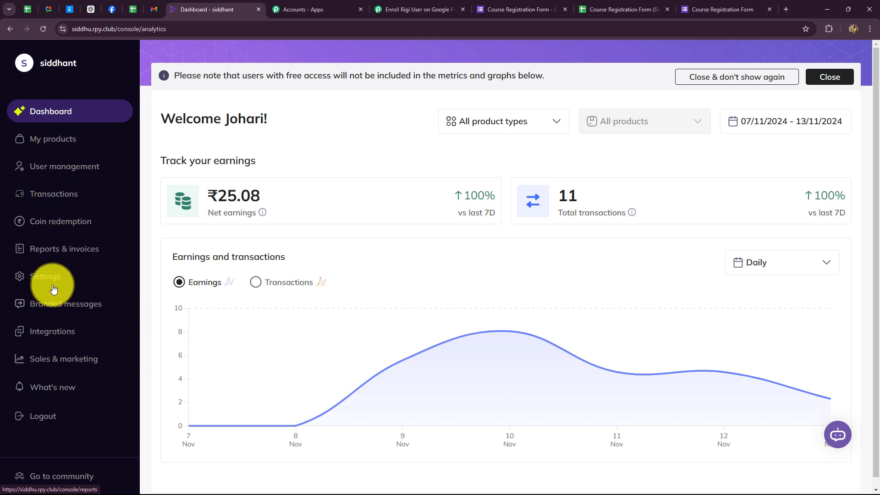
pyautogui.click(52, 333)
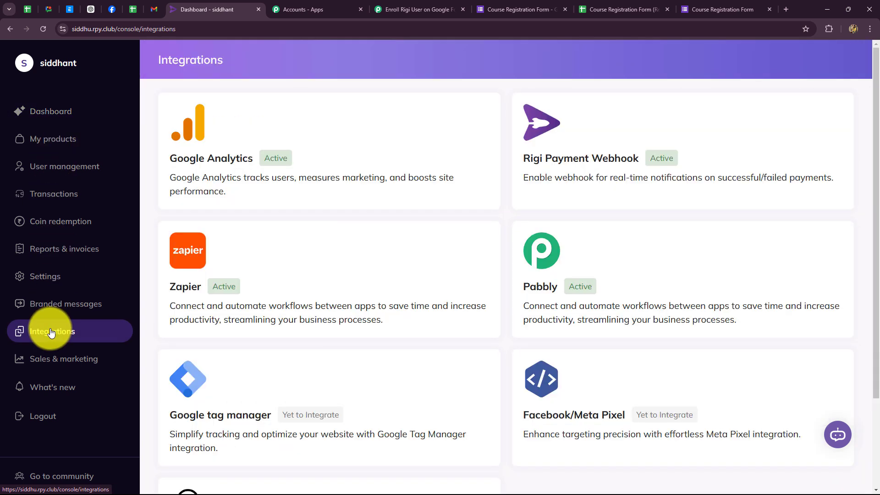
pyautogui.scroll(-3, 478, 366)
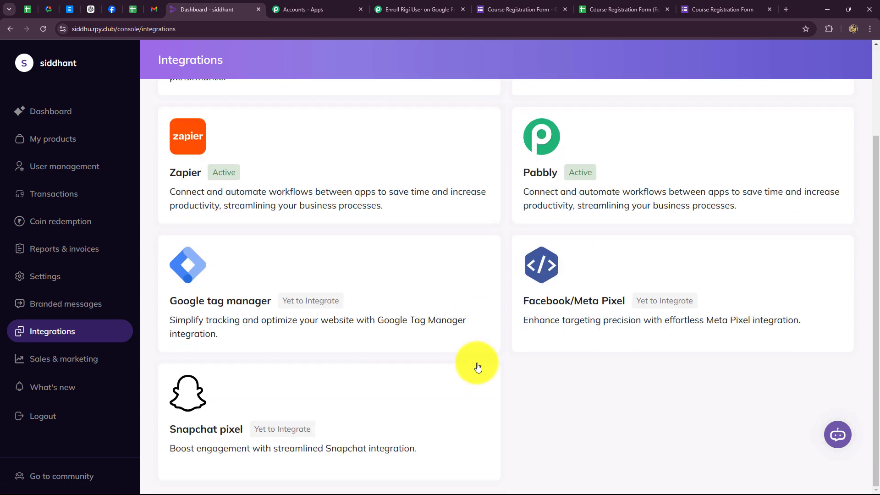
pyautogui.scroll(3, 477, 366)
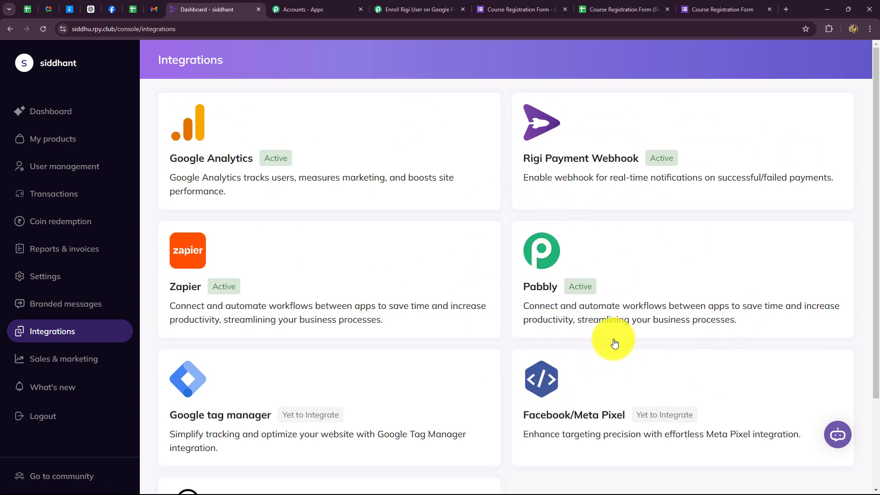
pyautogui.click(539, 252)
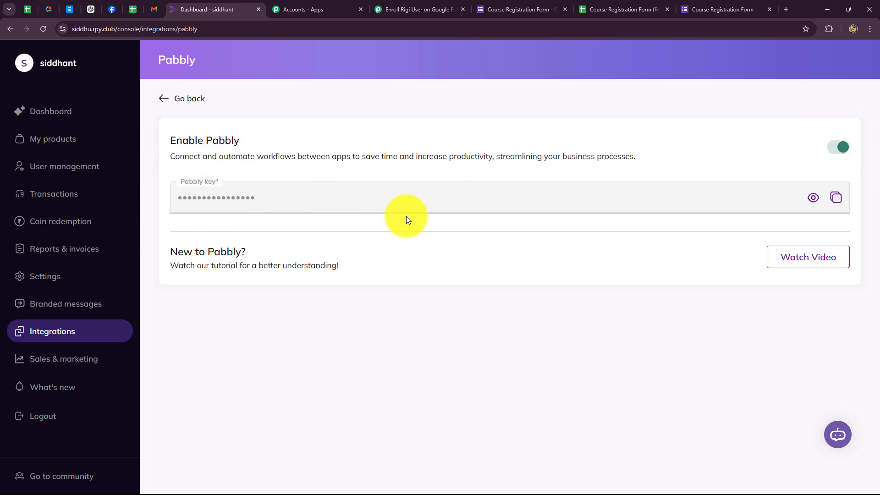
pyautogui.click(836, 200)
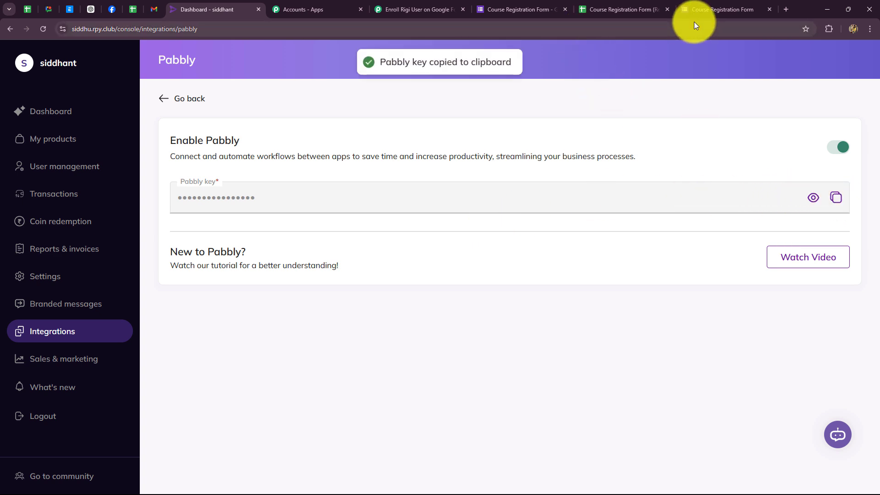
pyautogui.click(428, 9)
pyautogui.click(466, 298)
# Paste the Pabbly key as the token, save the Rigi #5 connection, and check the Import User fields.
pyautogui.hotkey('ctrl', 'v')
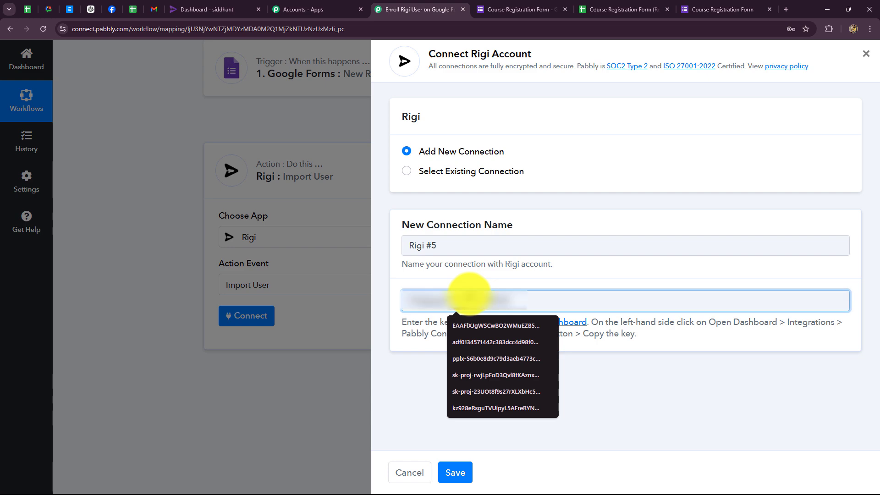
pyautogui.click(454, 472)
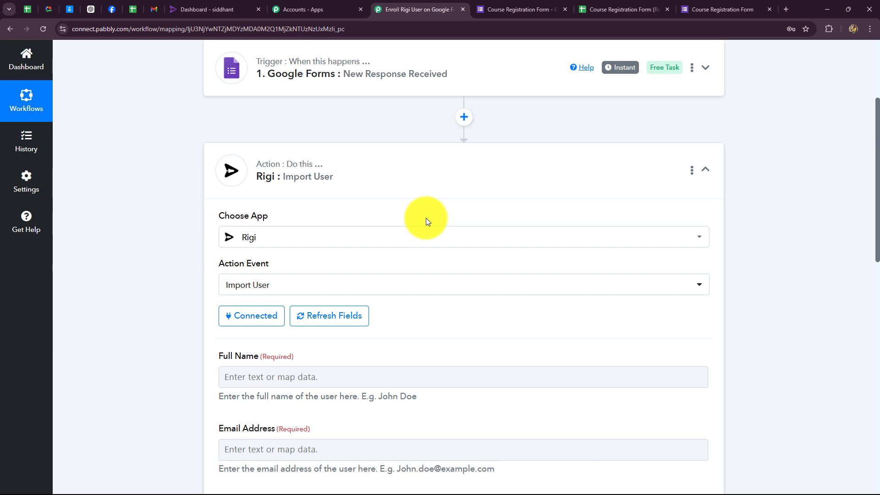
pyautogui.scroll(-10, 425, 218)
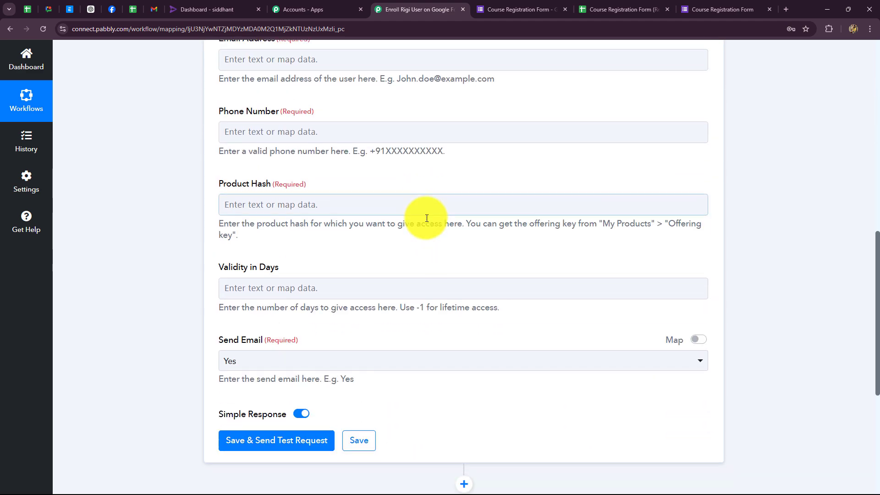
pyautogui.scroll(7, 427, 218)
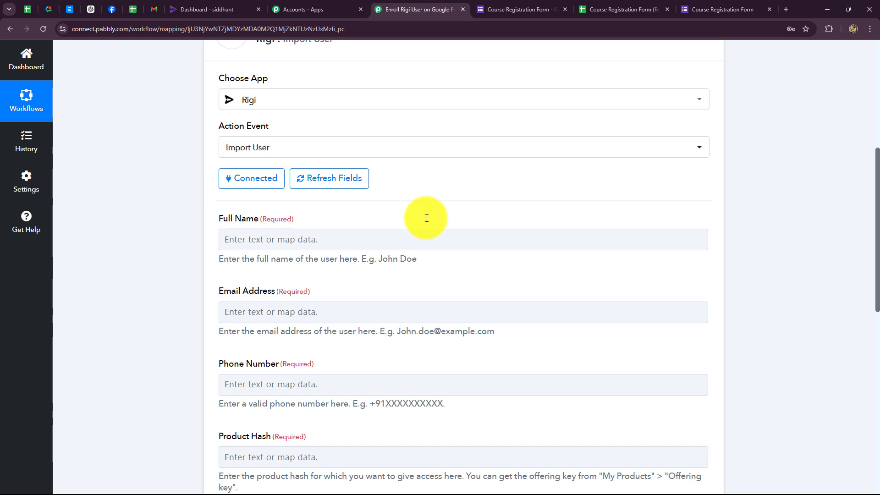
pyautogui.scroll(-2, 395, 148)
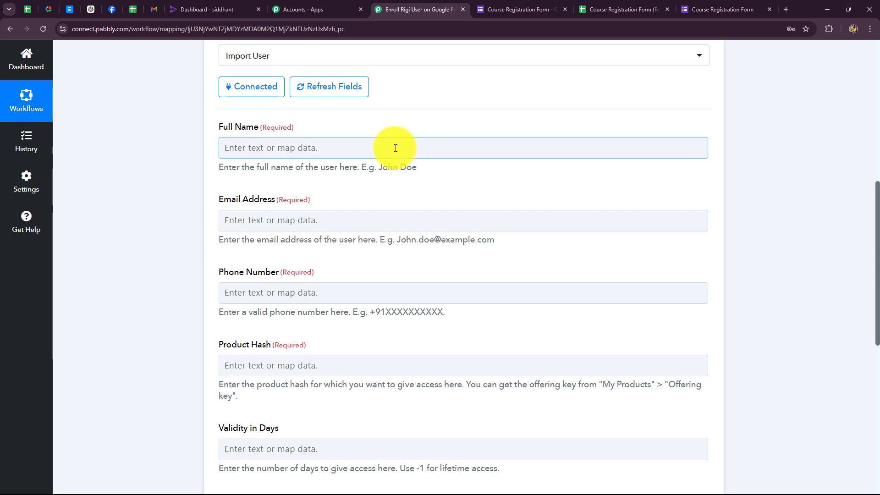
# Map the form's First Name and Last Name into Full Name.
pyautogui.click(395, 148)
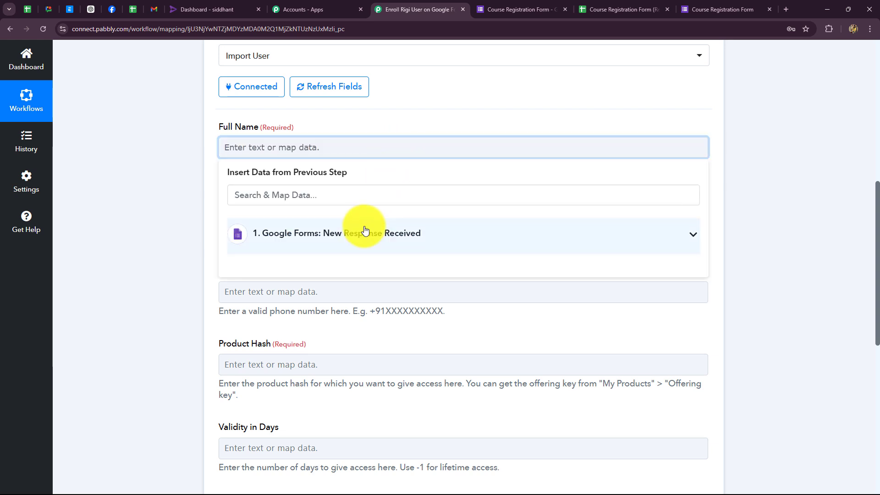
pyautogui.click(364, 231)
pyautogui.scroll(-1, 330, 289)
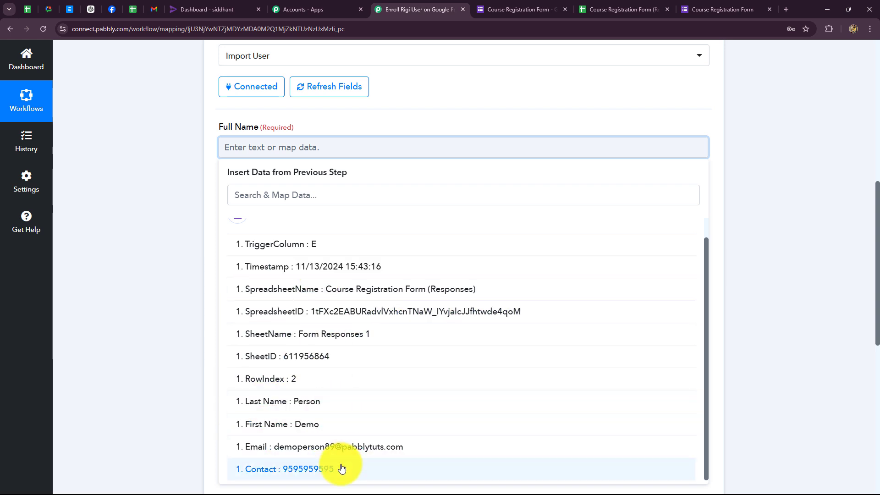
pyautogui.click(323, 432)
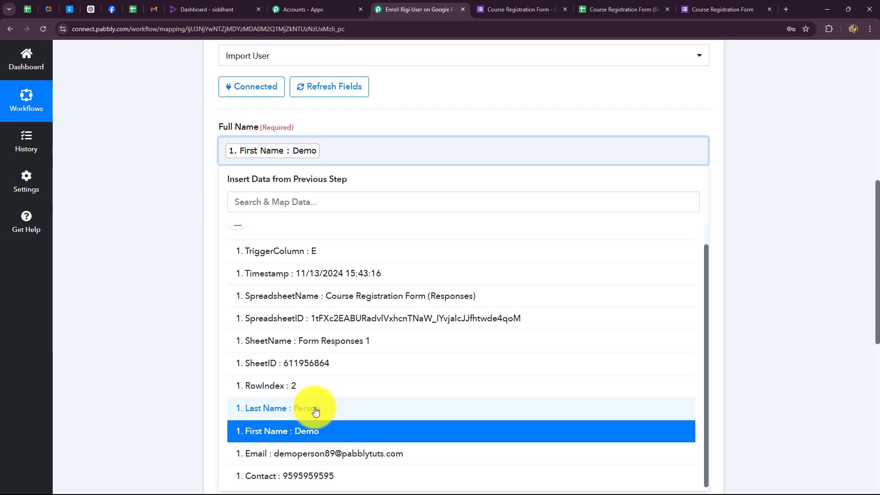
pyautogui.click(315, 409)
pyautogui.click(760, 285)
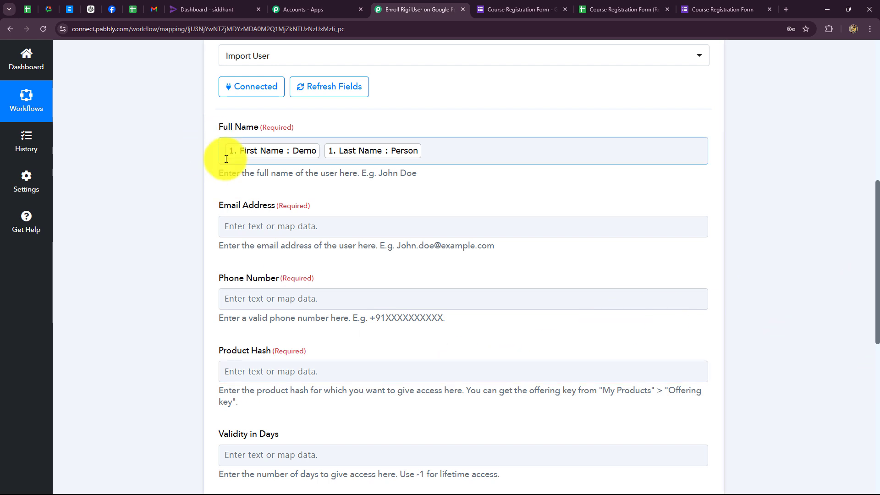
# Map the form's Email into Email Address.
pyautogui.scroll(-1, 248, 170)
pyautogui.click(256, 180)
pyautogui.click(284, 265)
pyautogui.scroll(-3, 314, 353)
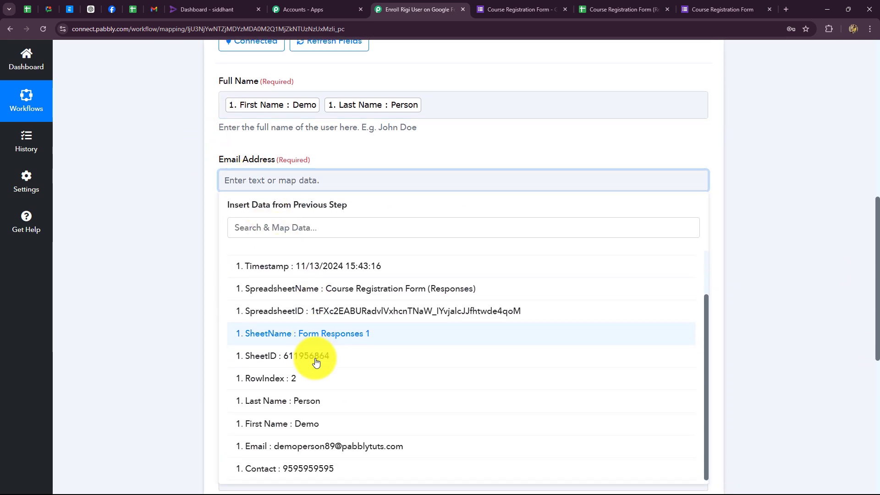
pyautogui.click(306, 451)
pyautogui.click(166, 373)
# Map the form's Contact into Phone Number.
pyautogui.scroll(-1, 255, 212)
pyautogui.click(255, 213)
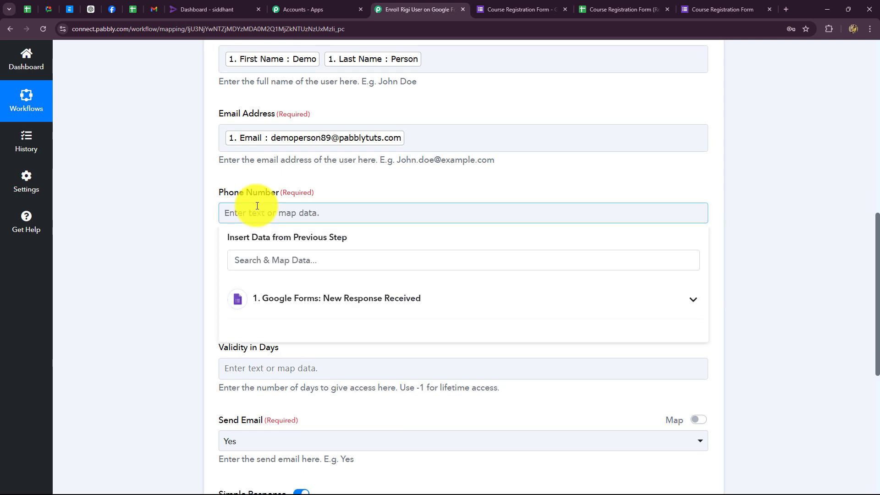
pyautogui.scroll(-3, 318, 177)
pyautogui.click(318, 178)
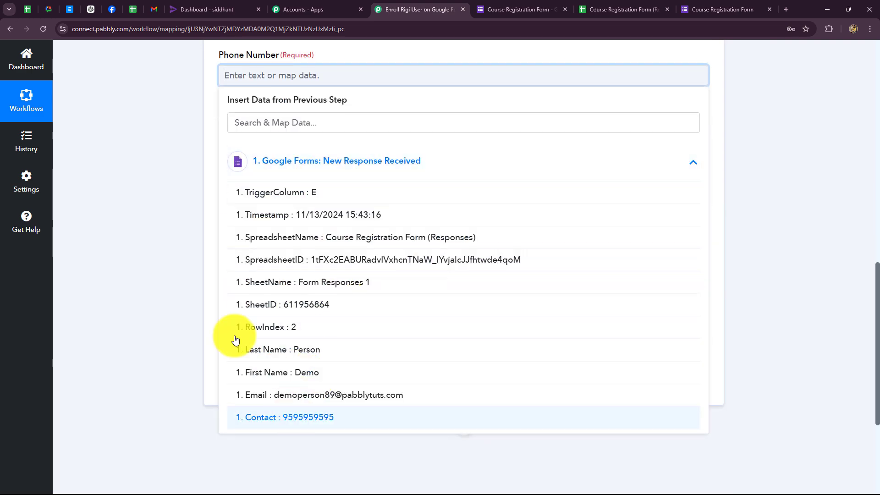
pyautogui.click(275, 471)
pyautogui.click(274, 158)
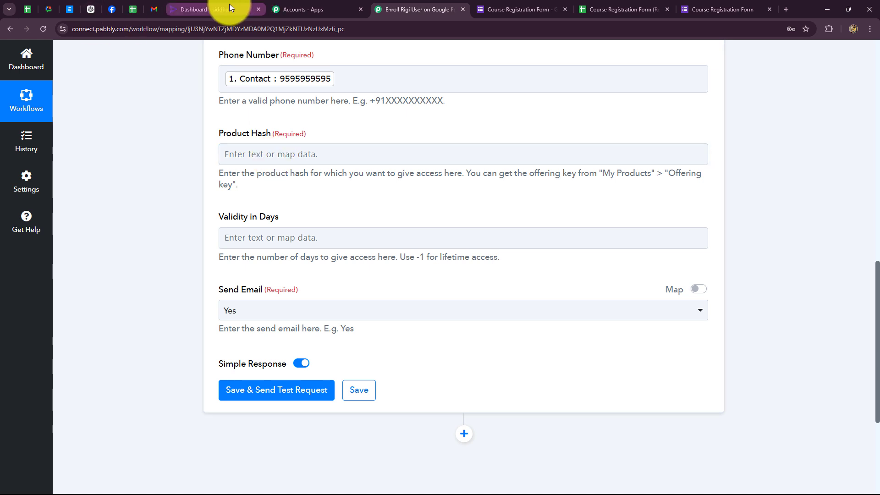
# Copy the PHP Programming offering key from Rigi's course list and return to Product Hash.
pyautogui.click(201, 9)
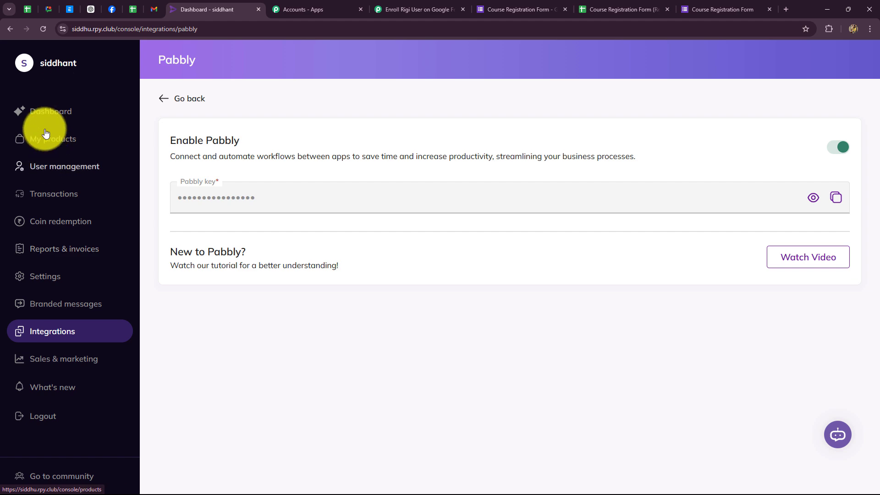
pyautogui.click(51, 144)
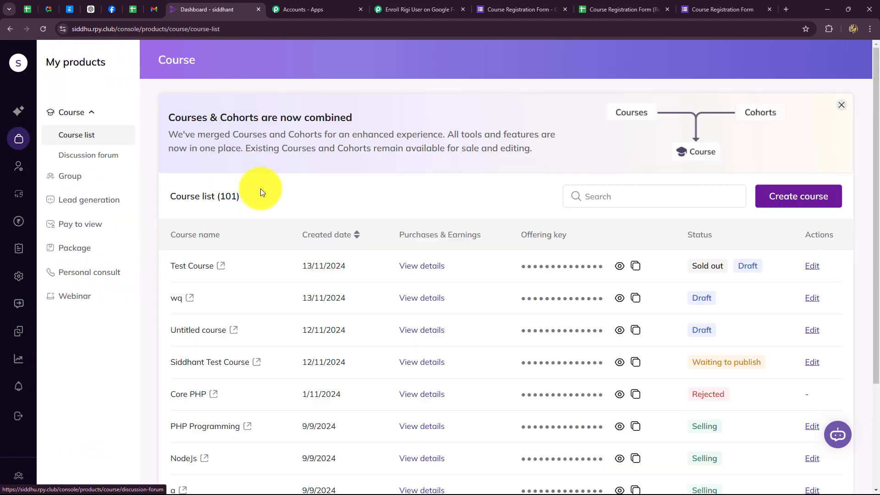
pyautogui.scroll(-3, 282, 307)
pyautogui.scroll(3, 283, 305)
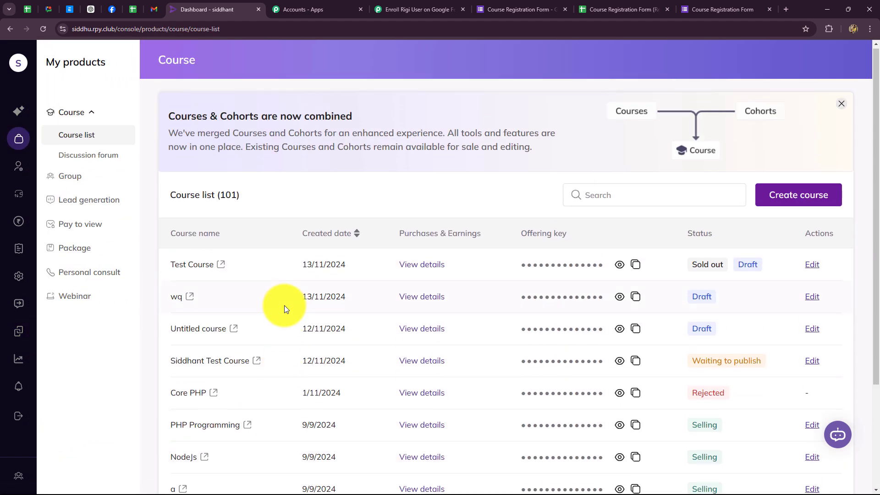
pyautogui.scroll(-2, 284, 305)
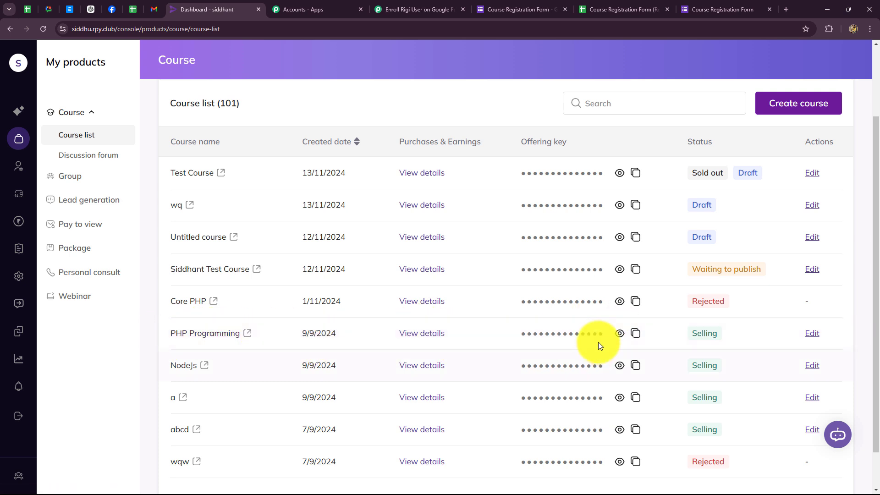
pyautogui.click(634, 338)
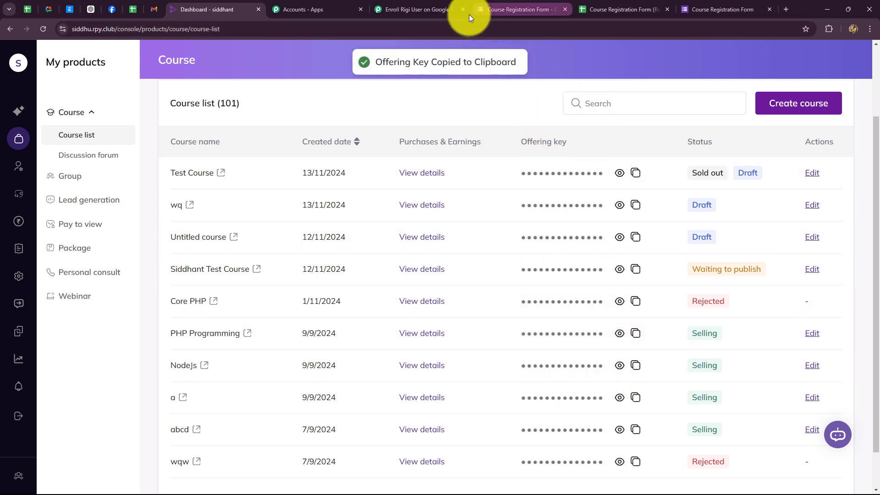
pyautogui.click(451, 14)
pyautogui.click(321, 156)
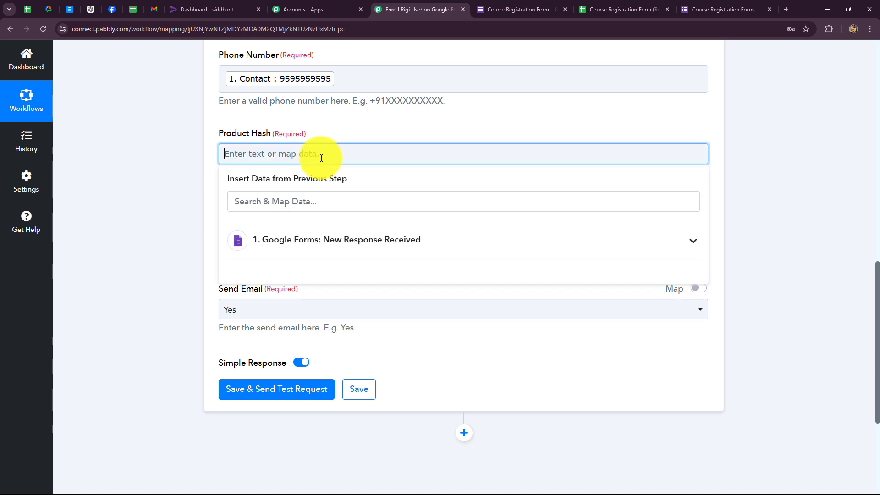
# Paste the PHP Programming offering key into Product Hash.
pyautogui.hotkey('ctrl', 'v')
pyautogui.click(182, 195)
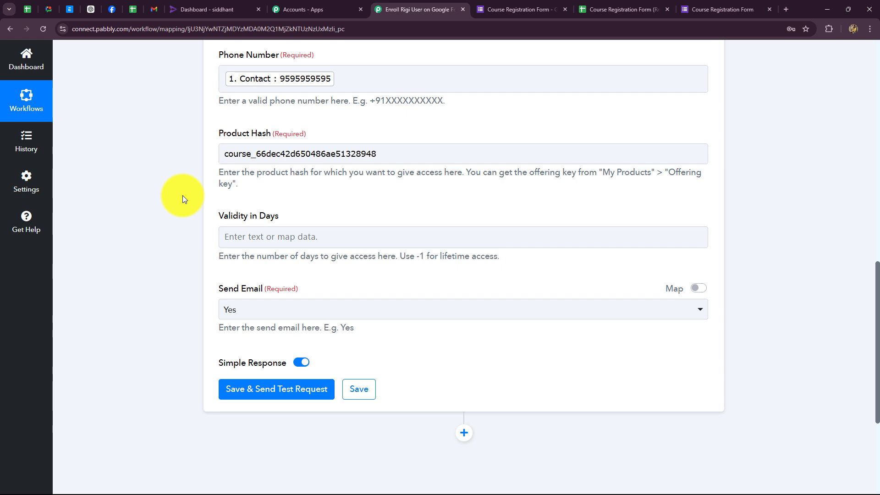
pyautogui.scroll(-4, 182, 195)
pyautogui.scroll(2, 223, 148)
# Keep Send Email as Yes, save, and send a test request to Rigi.
pyautogui.click(347, 151)
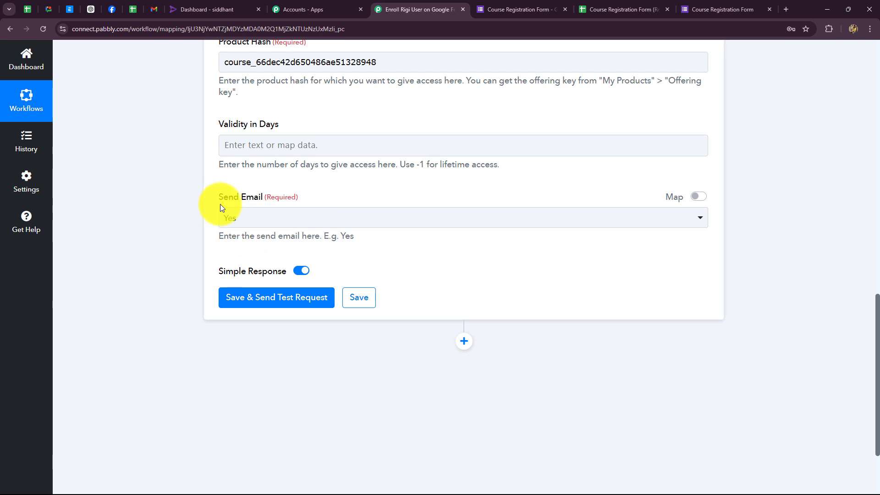
pyautogui.click(226, 216)
pyautogui.click(248, 214)
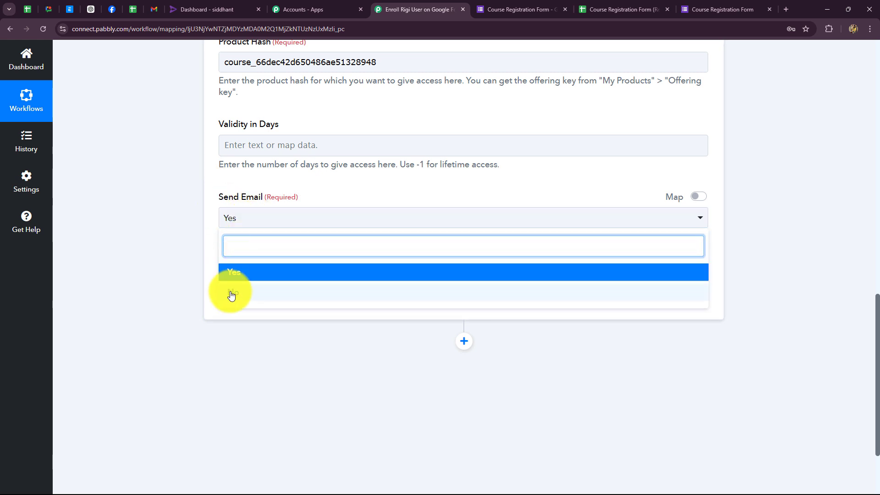
pyautogui.click(143, 269)
pyautogui.click(289, 301)
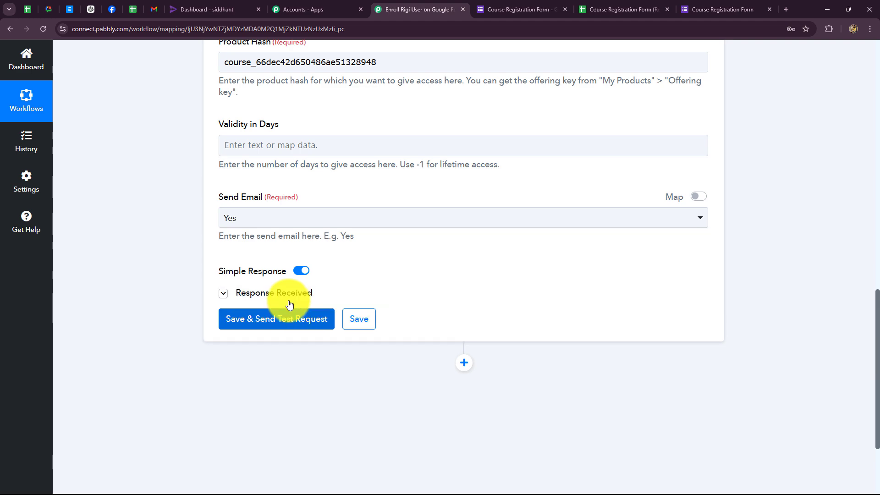
pyautogui.scroll(-5, 320, 295)
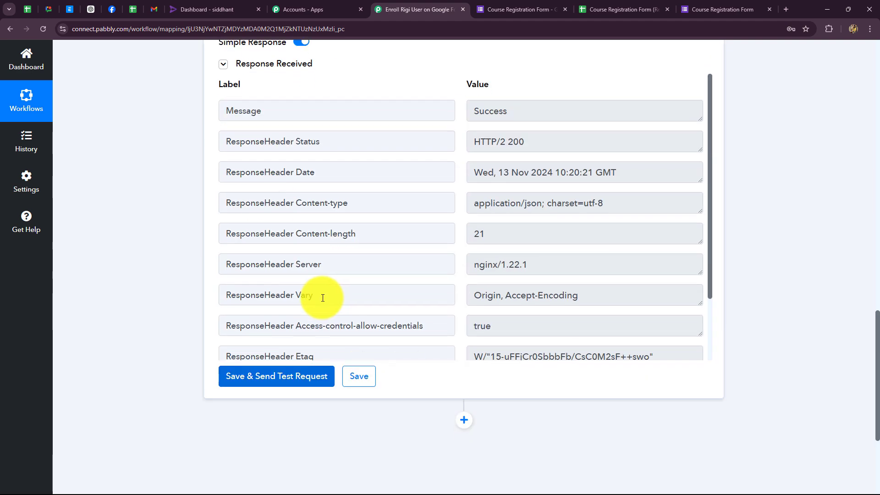
pyautogui.scroll(2, 326, 294)
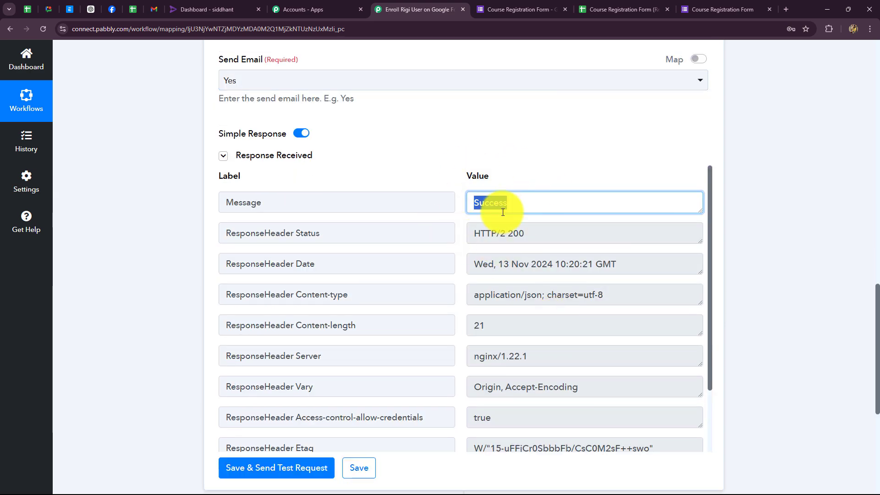
# Copy the test response's Contact number and look it up in Rigi's user list.
pyautogui.click(204, 10)
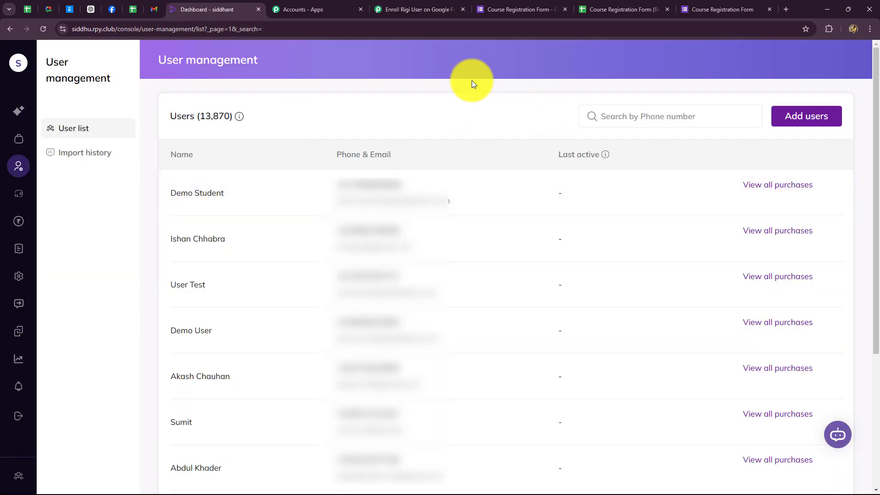
pyautogui.click(401, 15)
pyautogui.click(379, 204)
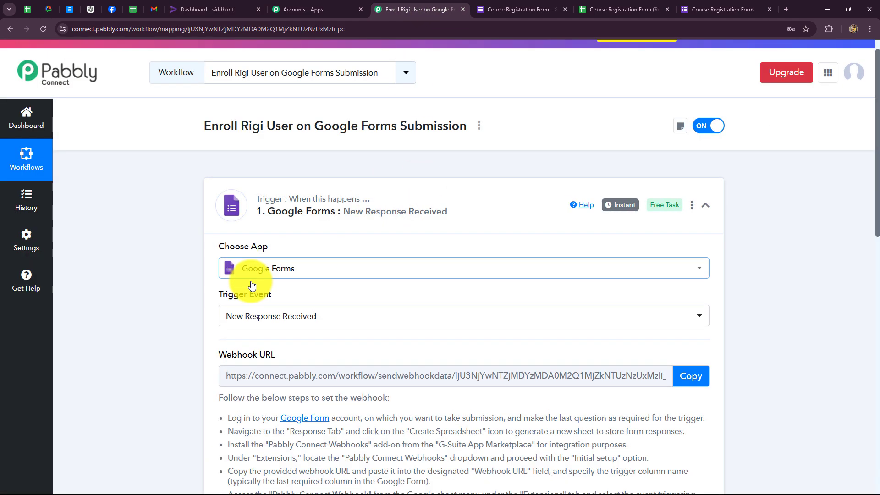
pyautogui.scroll(-15, 216, 299)
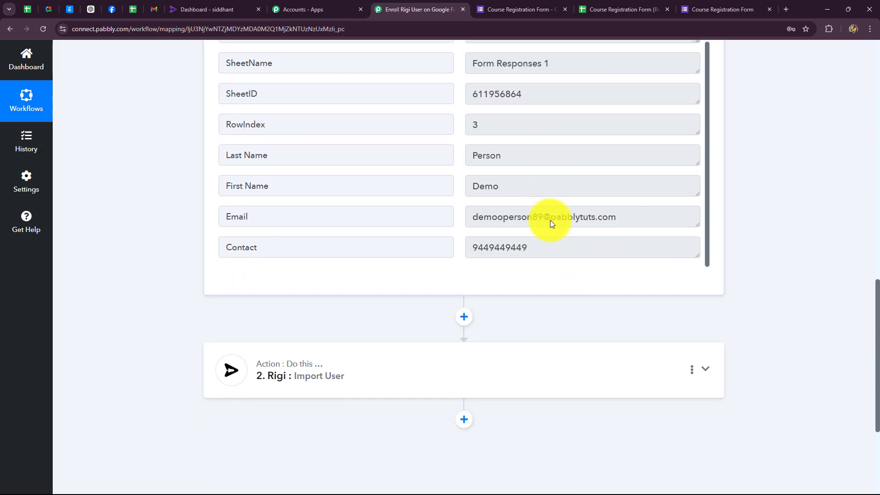
pyautogui.moveTo(527, 247); pyautogui.dragTo(389, 248)
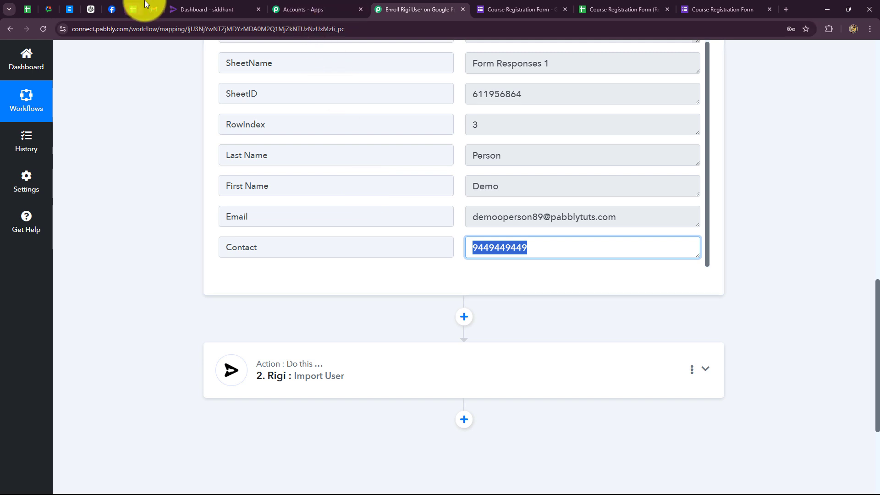
pyautogui.click(206, 9)
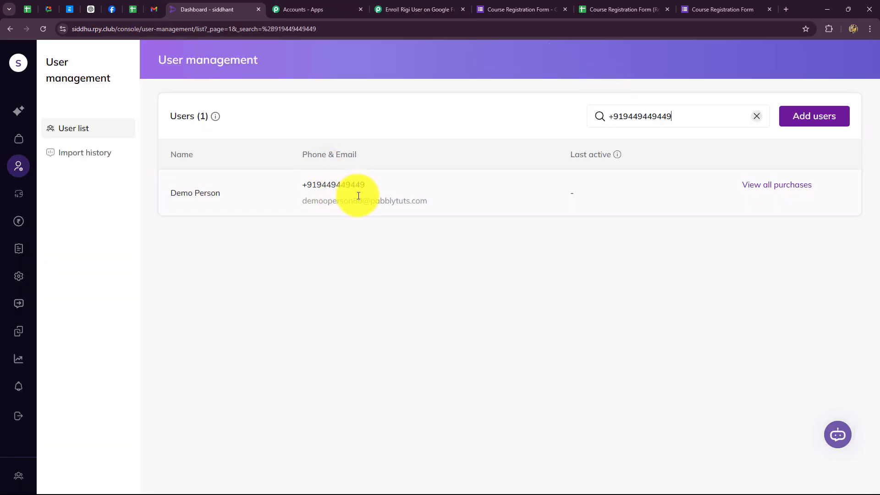
# Return to the workflow and collapse the Google Forms trigger step.
pyautogui.click(414, 9)
pyautogui.scroll(10, 777, 253)
pyautogui.scroll(3, 777, 254)
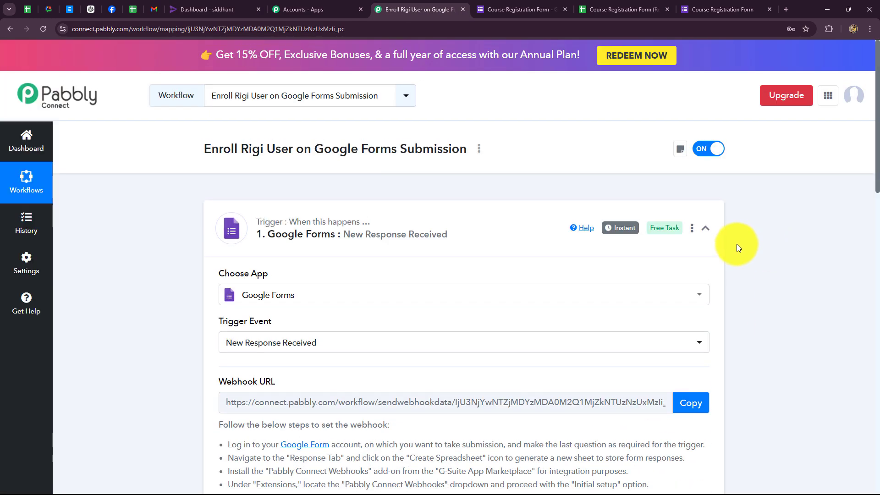
pyautogui.click(705, 231)
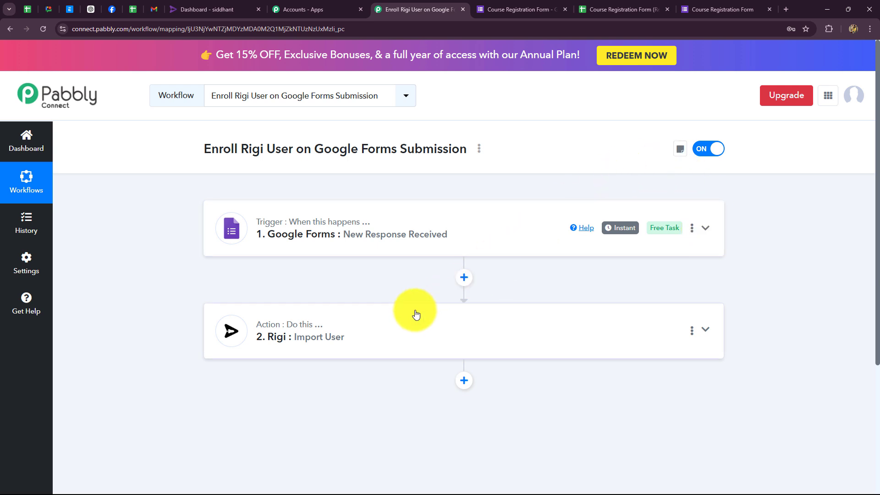
# Copy the registration form's share link and open the live form in a new tab.
pyautogui.click(526, 9)
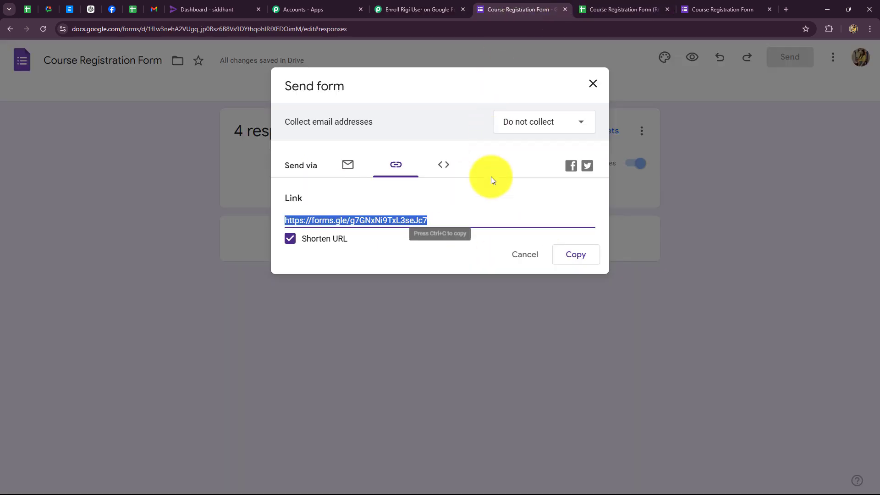
pyautogui.click(573, 259)
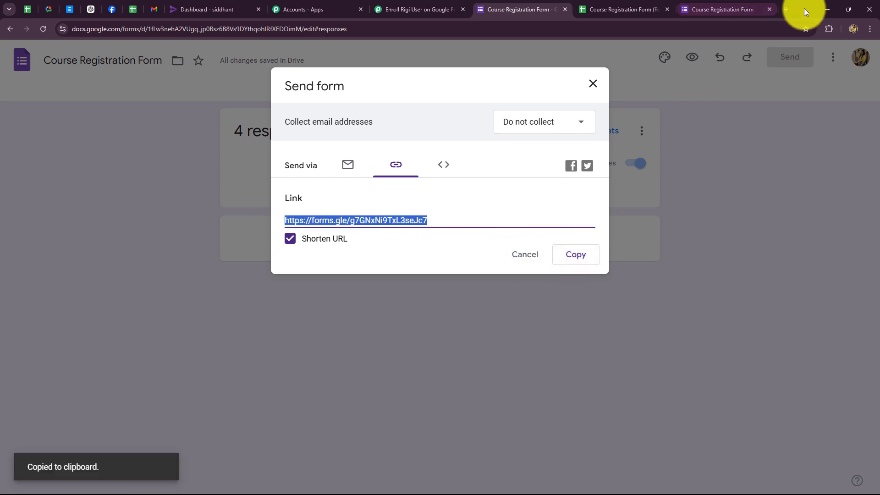
pyautogui.click(785, 9)
pyautogui.hotkey('ctrl', 'v')
pyautogui.press('Return')
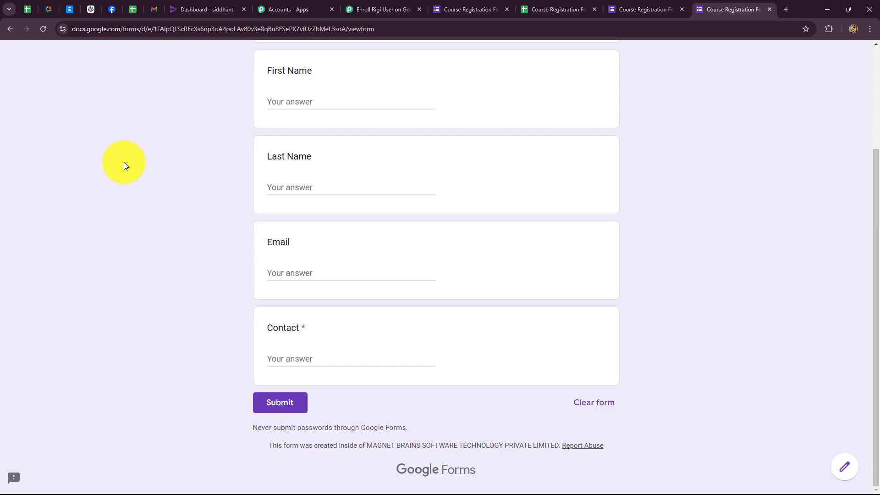
# Fill in the test student's first name, last name, e-mail and contact number, then submit.
pyautogui.click(306, 103)
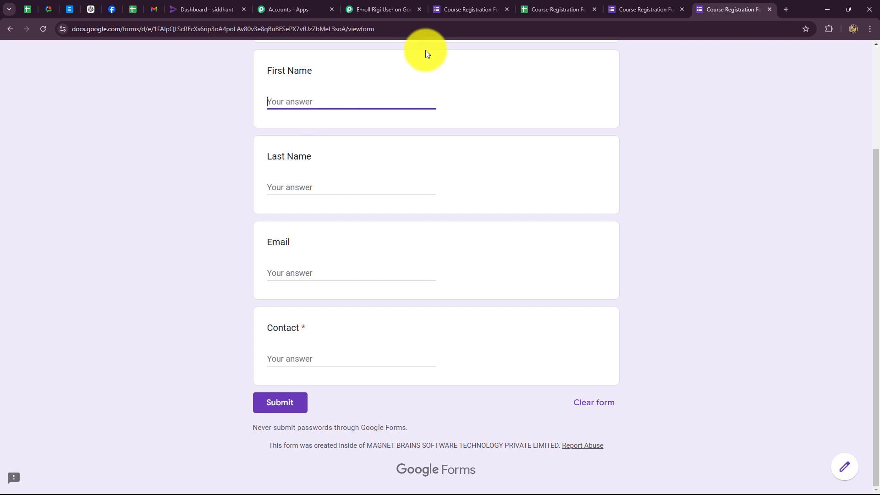
pyautogui.write('Best')
pyautogui.click(308, 188)
pyautogui.write('Student')
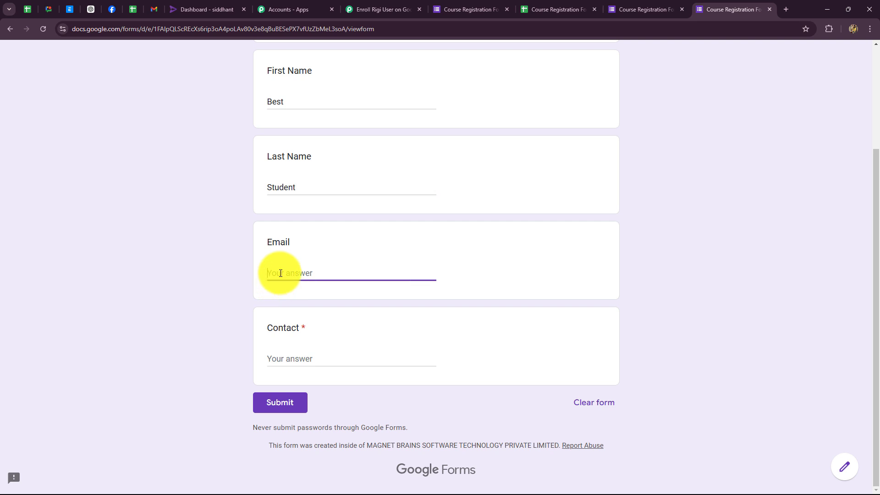
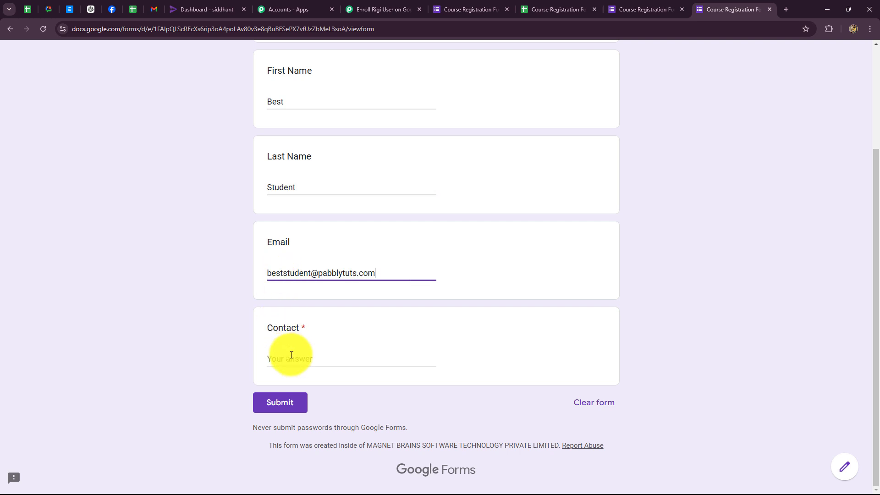
pyautogui.click(291, 355)
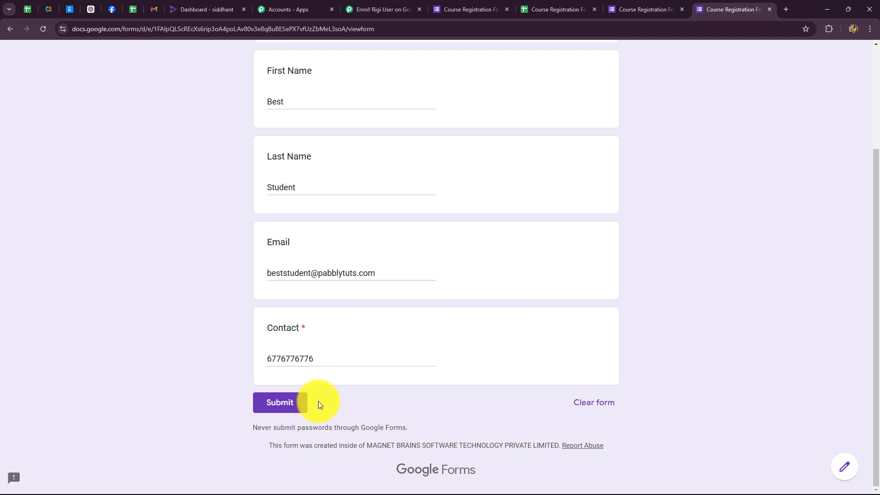
pyautogui.click(304, 403)
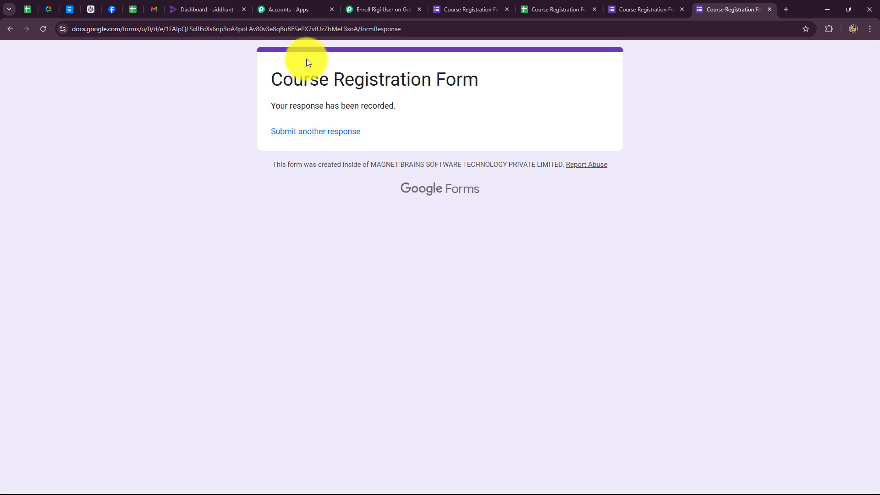
# Search the Rigi user list for the new student's contact number.
pyautogui.click(218, 9)
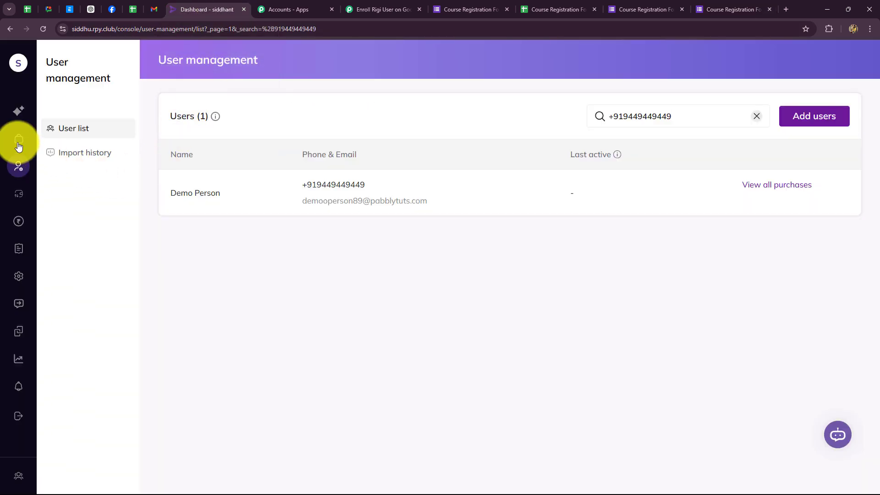
pyautogui.click(61, 132)
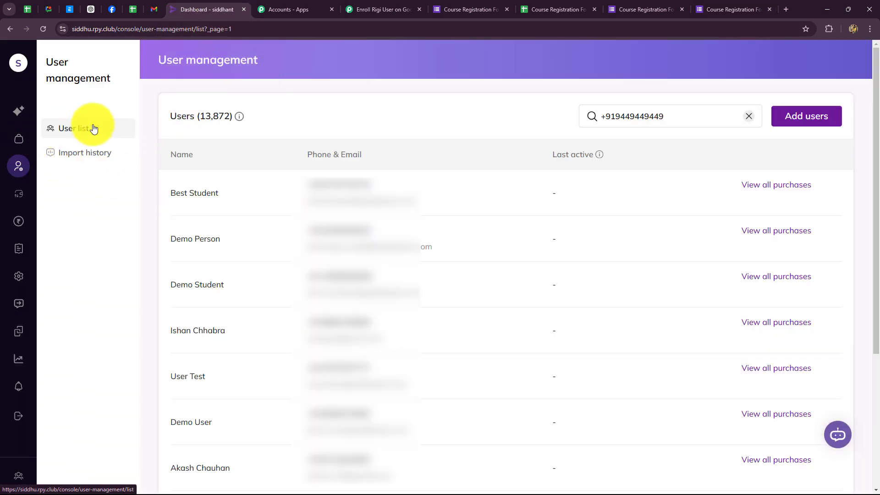
pyautogui.moveTo(668, 117); pyautogui.dragTo(589, 120)
pyautogui.press('BackSpace')
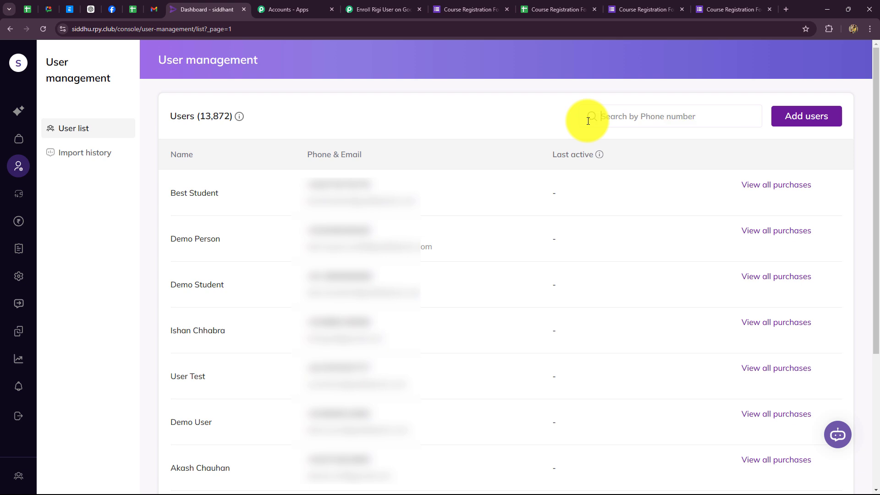
pyautogui.hotkey('ctrl', 'v')
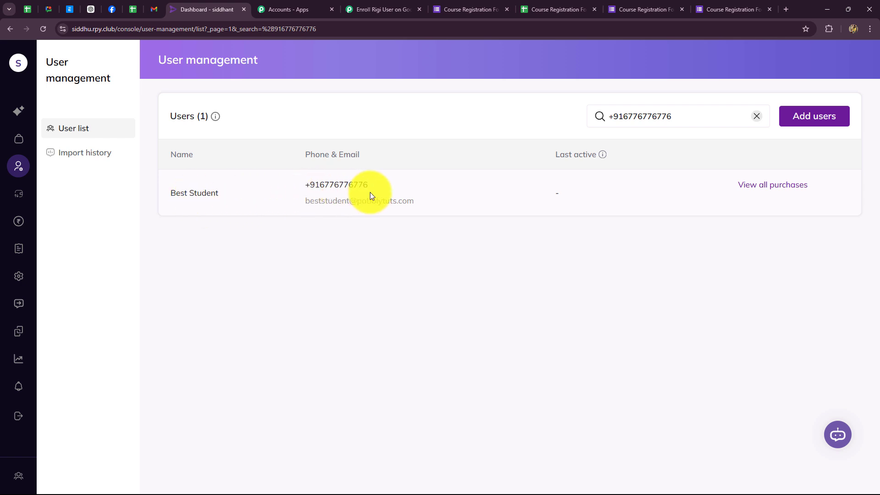
# Confirm the student's PHP Programming enrollment is active with lifetime access, then return to Pabbly.
pyautogui.click(747, 190)
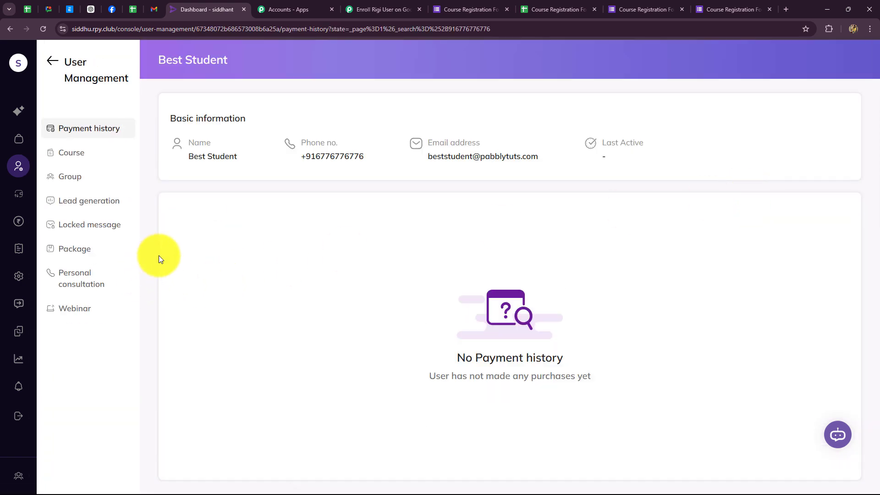
pyautogui.click(70, 152)
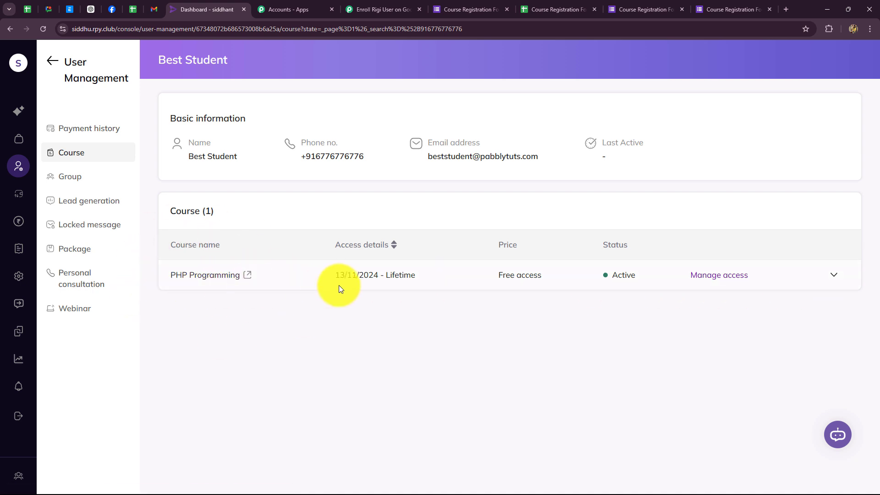
pyautogui.click(389, 9)
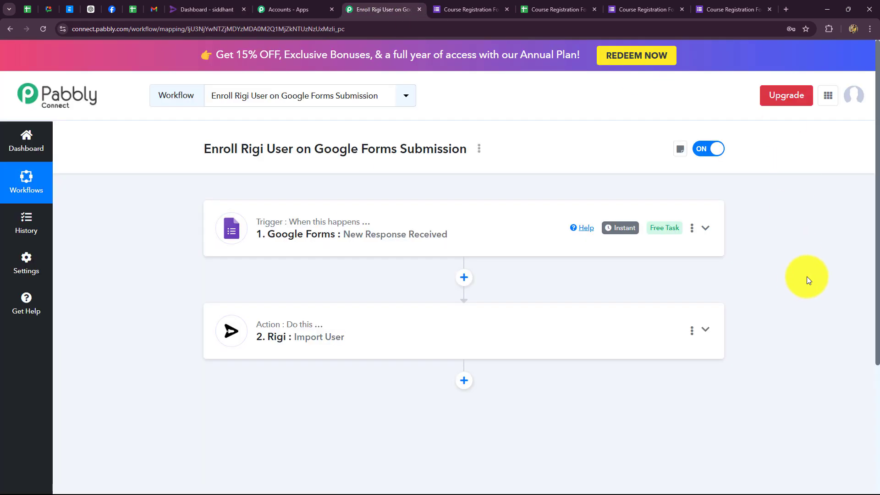